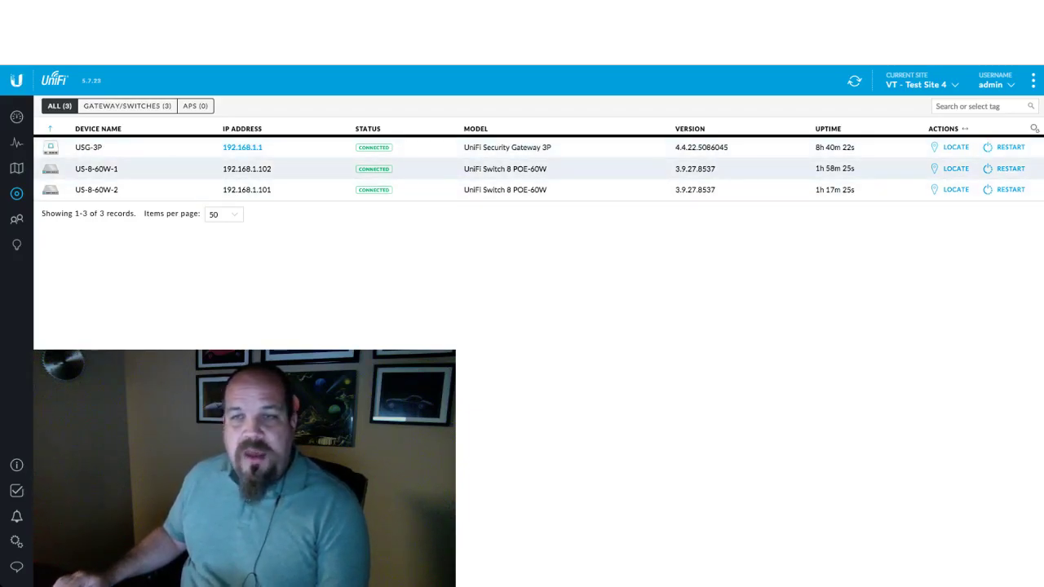
Step: Check the Mac's Ethernet connection and IP configuration in the macOS Network preferences
left_click(979, 106)
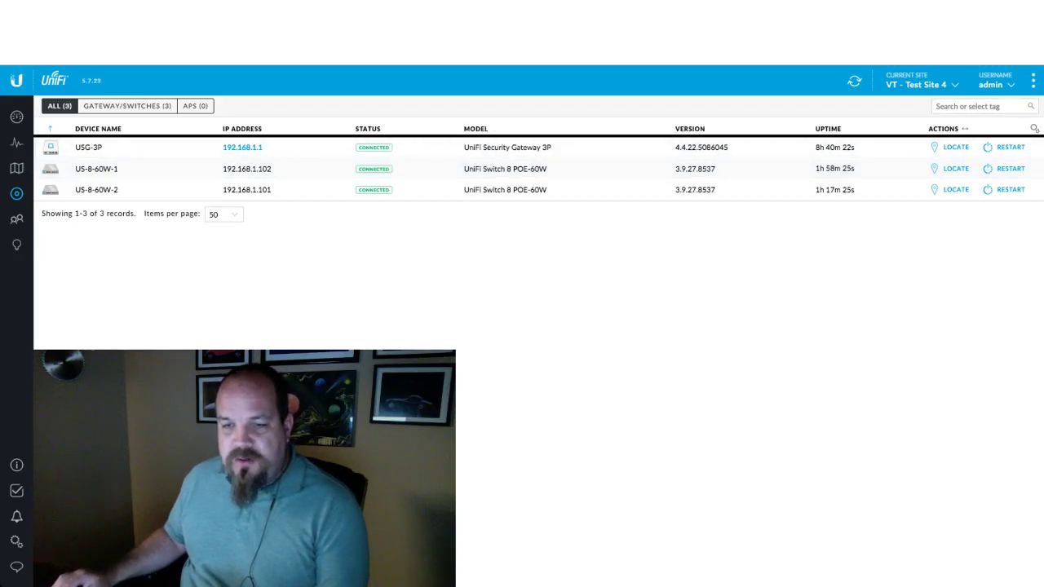
key("super+Tab")
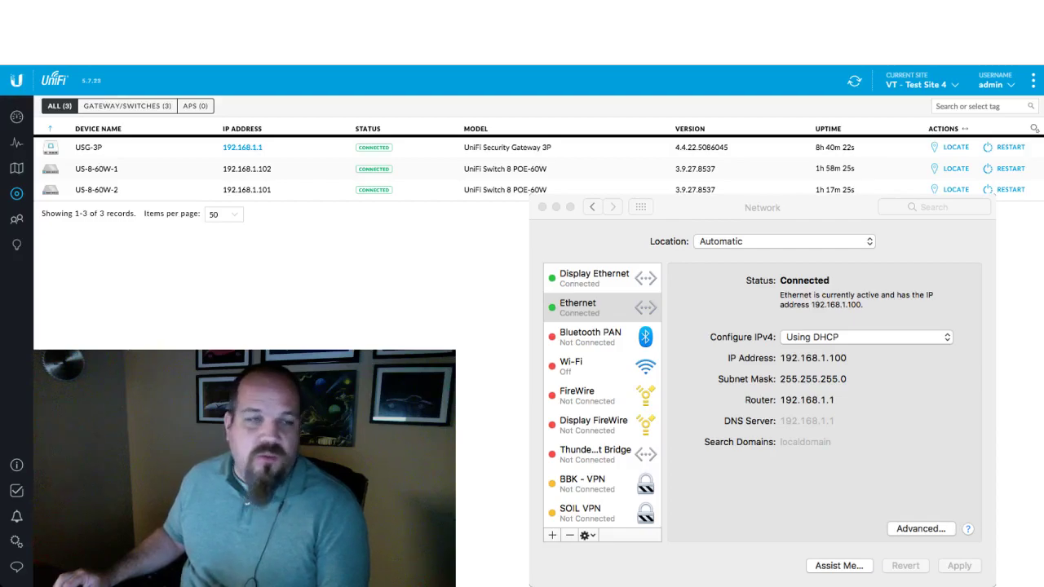
key("super+q")
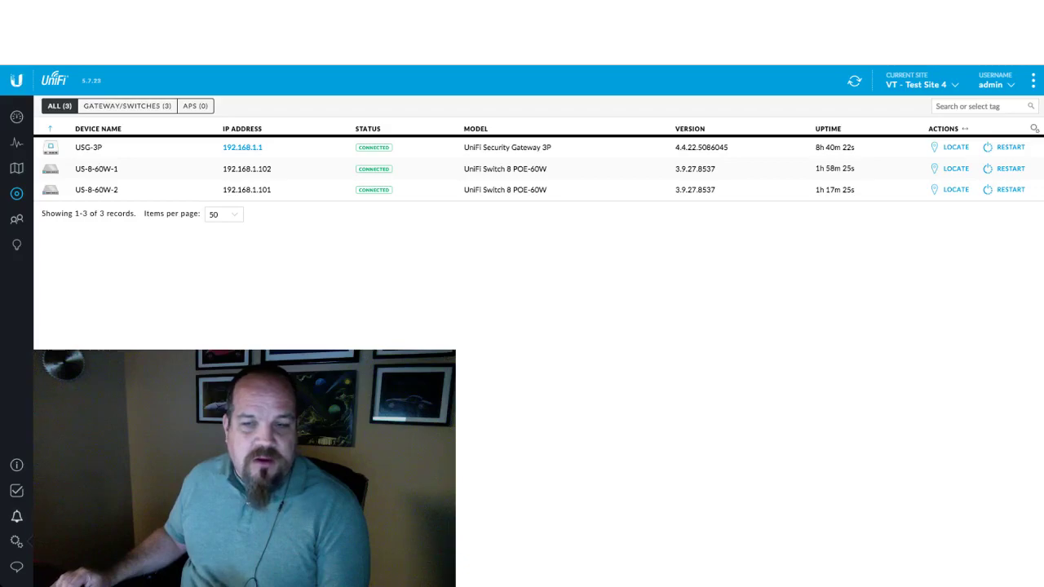
Step: Open the LAN network for editing in the site settings and review its DHCP range
left_click(17, 542)
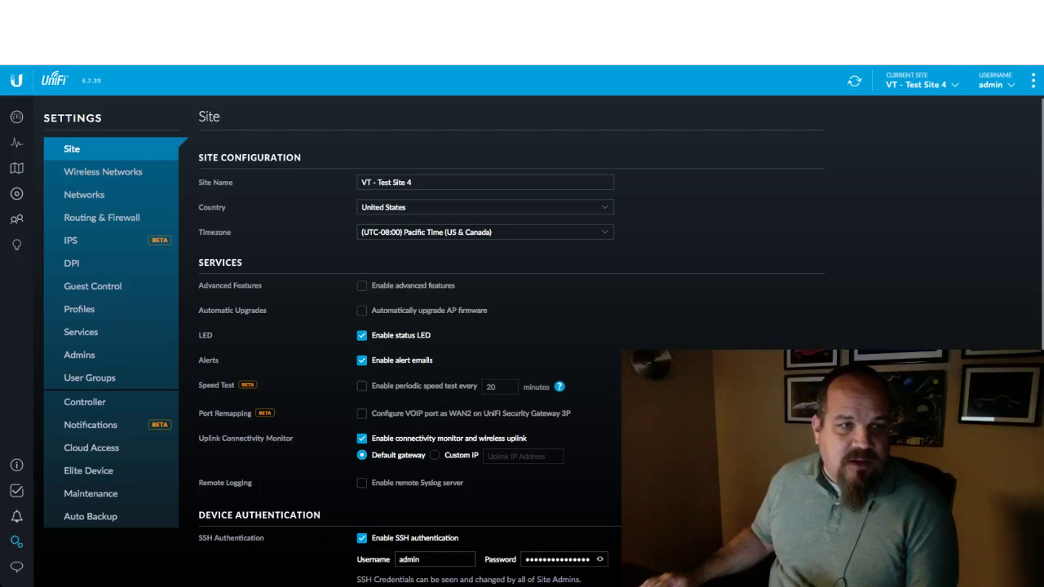
left_click(84, 194)
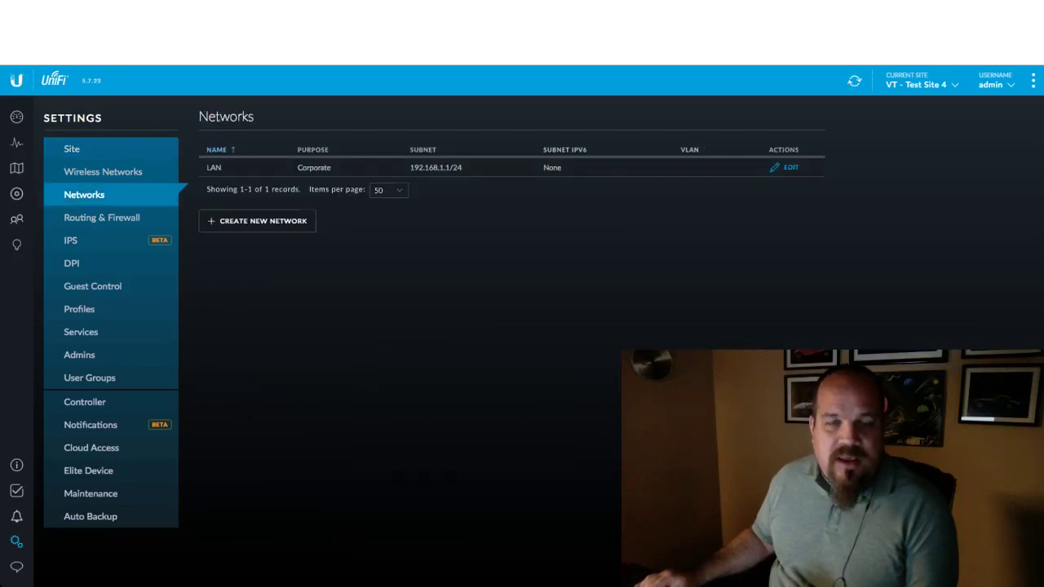
left_click(784, 167)
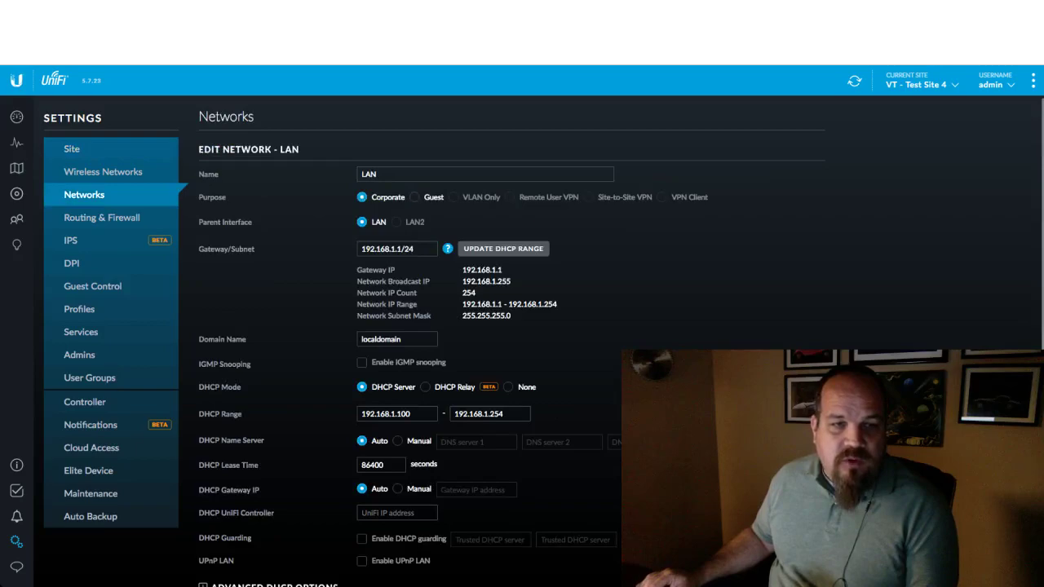
left_click_drag(411, 413, 360, 414)
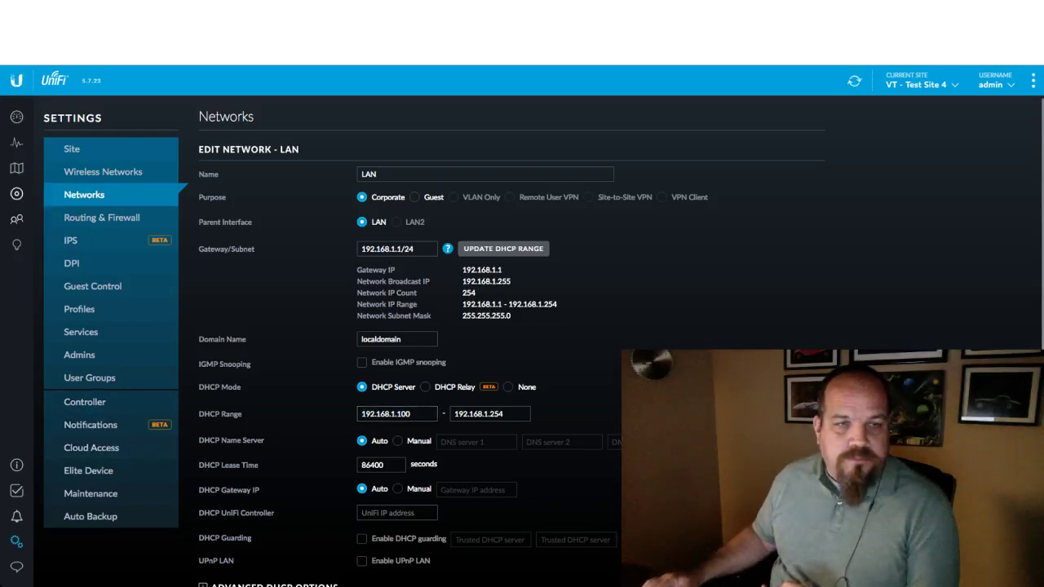
Step: Switch the US-8-60W-1 switch from DHCP to Static IP and set its IP address to 192.168.1.83
left_click(16, 193)
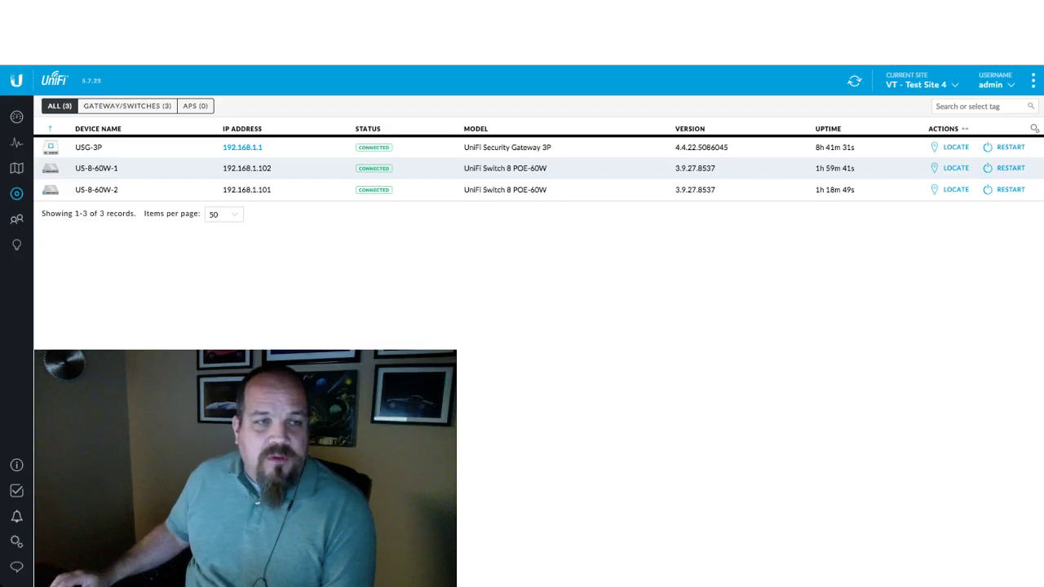
left_click(96, 168)
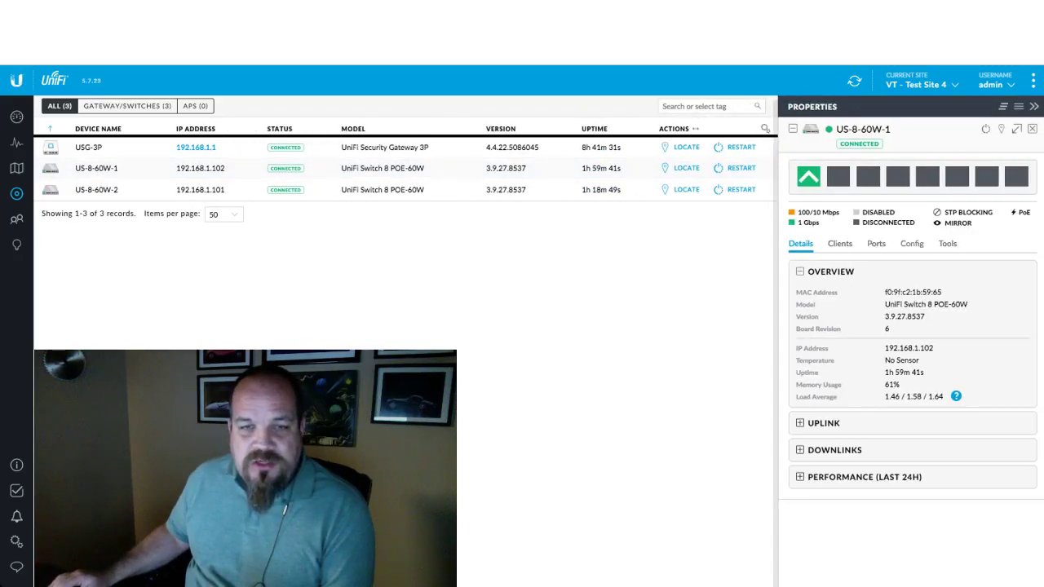
left_click(911, 243)
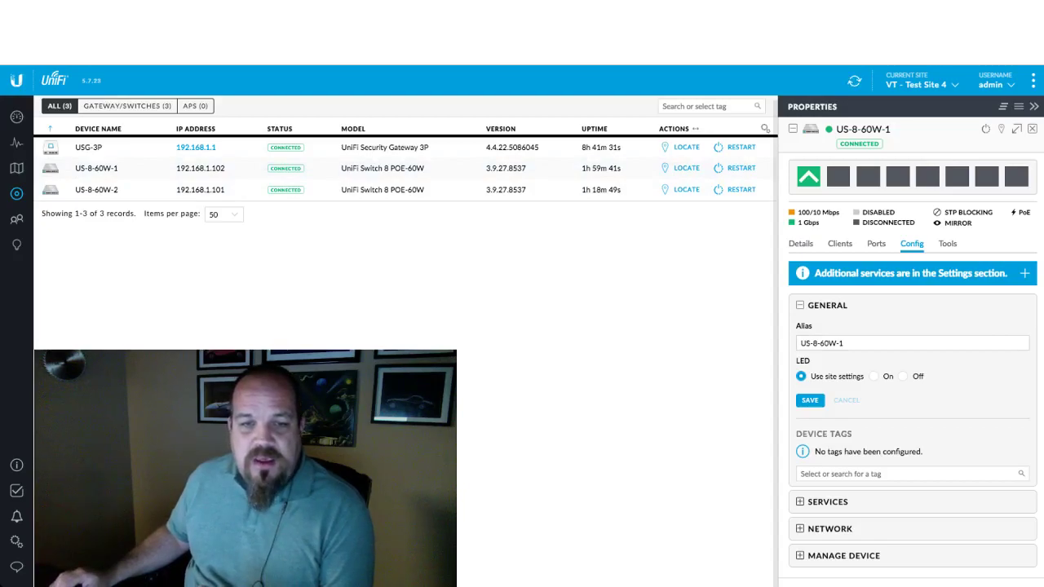
left_click(830, 528)
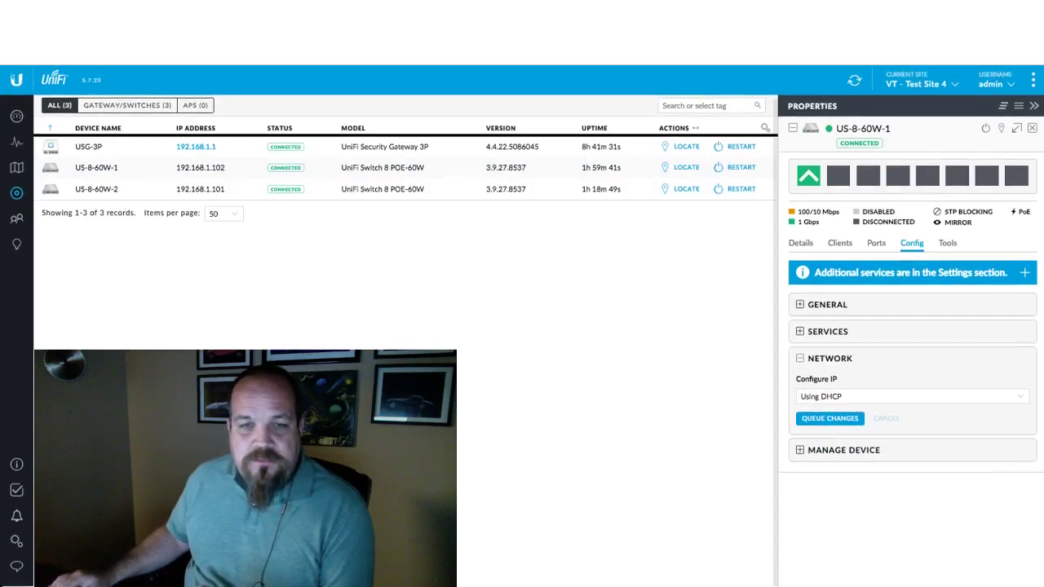
left_click(911, 396)
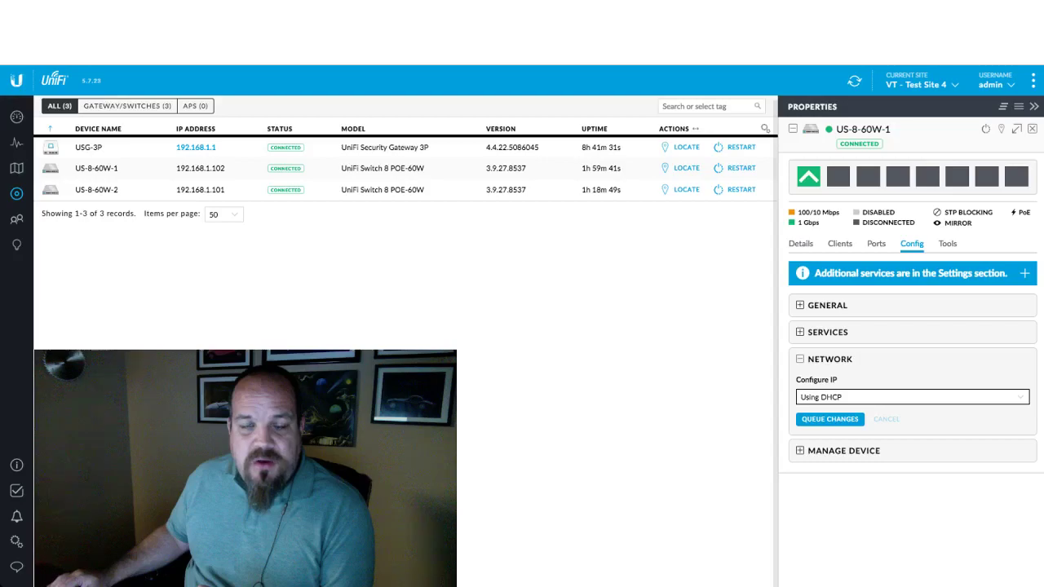
left_click(823, 413)
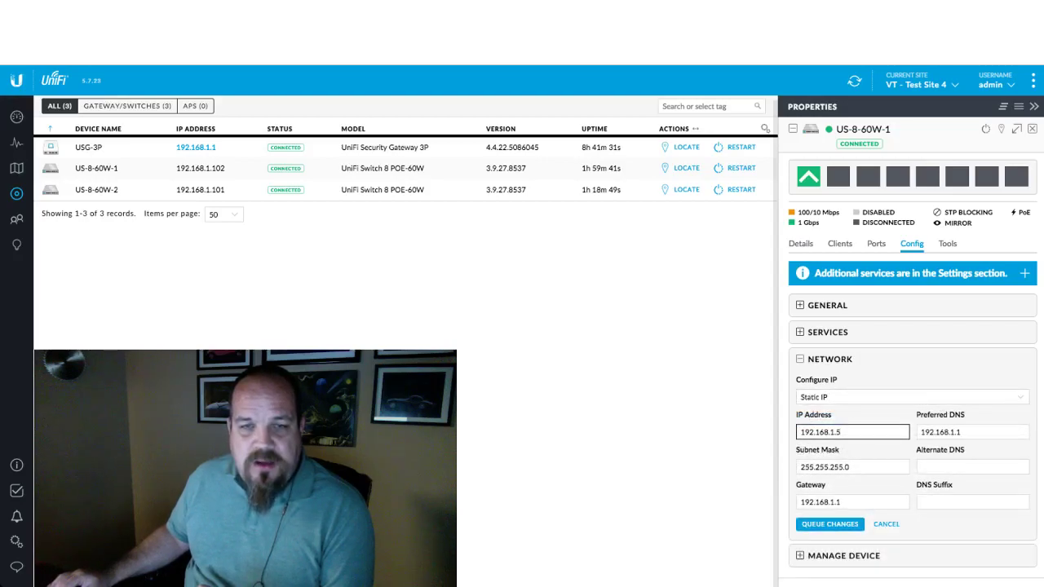
key("shift+Left")
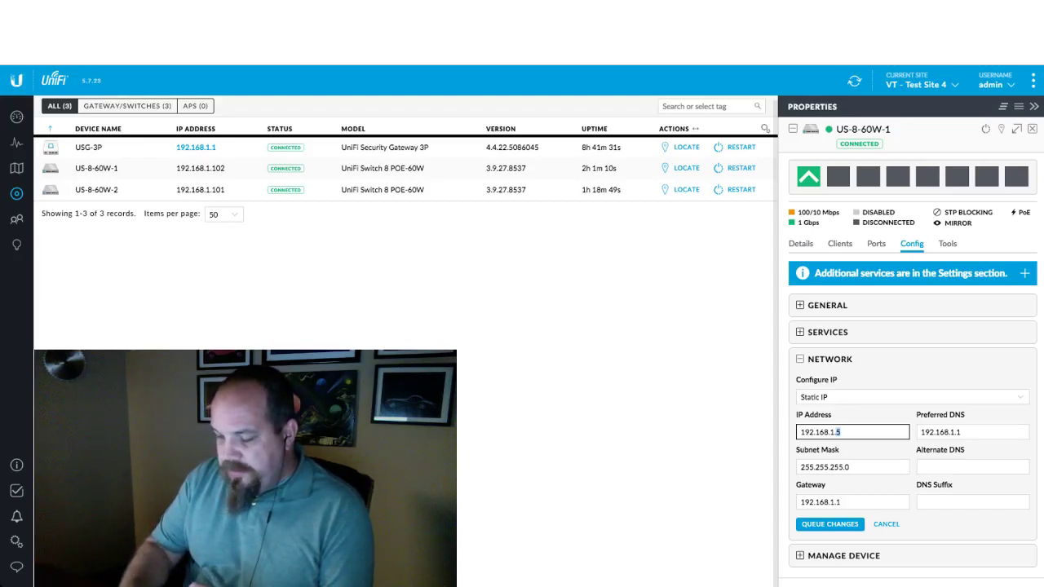
type("3")
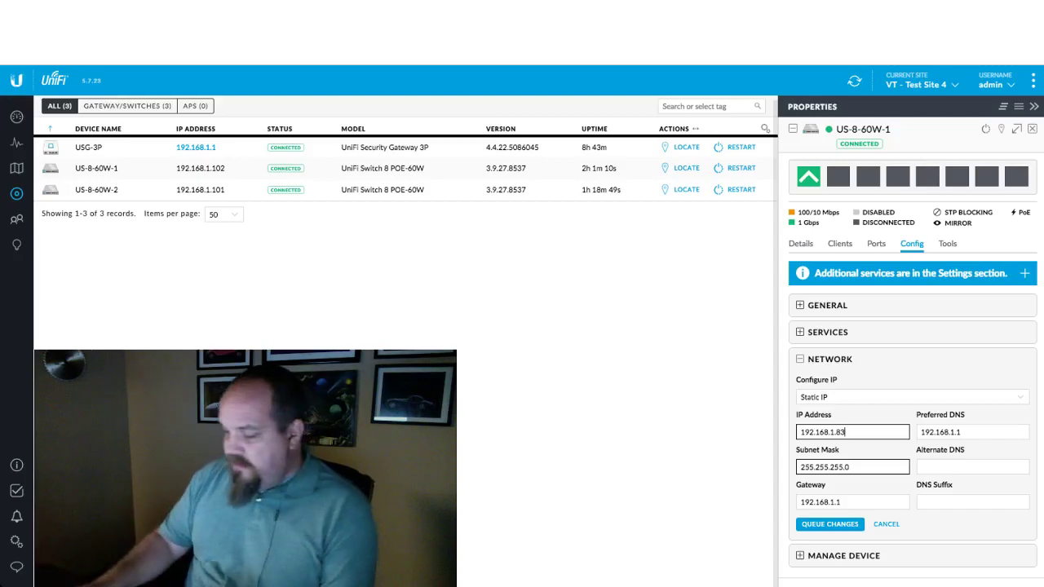
Step: Try 192.168.1.150 as the switch's static IP address and set it back to 192.168.1.83
key("BackSpace")
type("150")
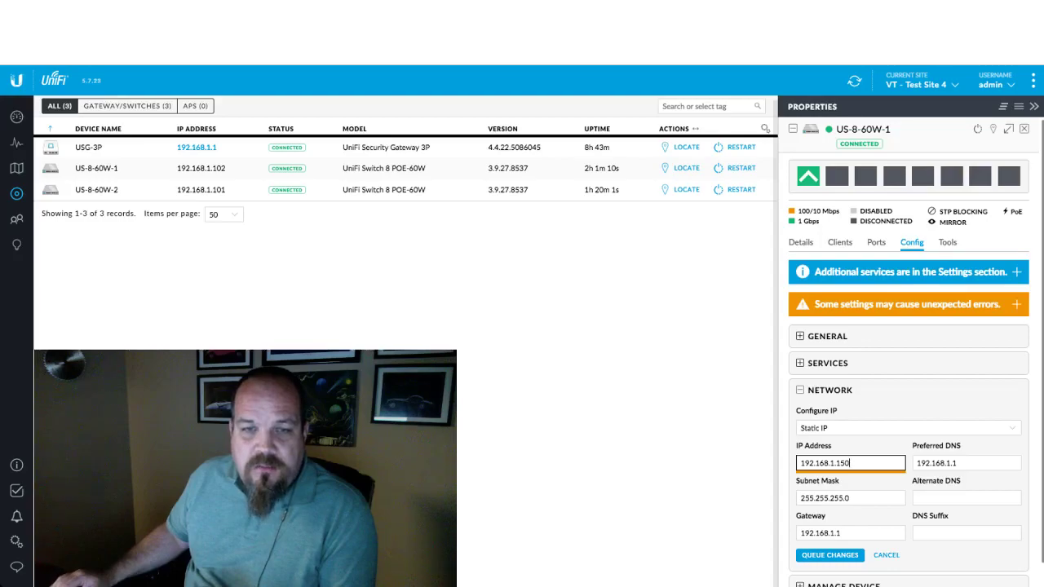
key("shift+Left")
key("shift+Left")
key("shift+Left")
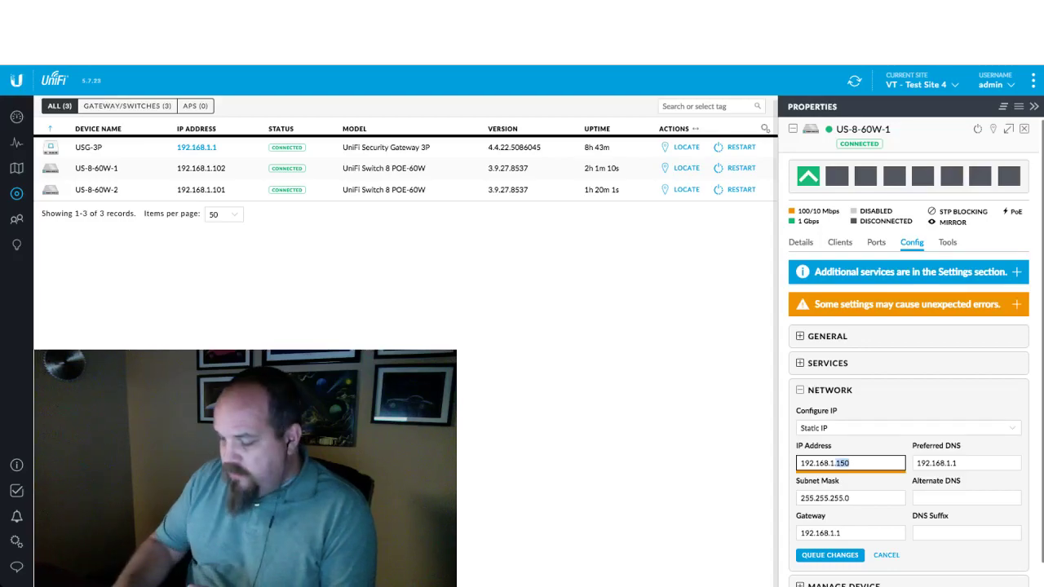
type("83")
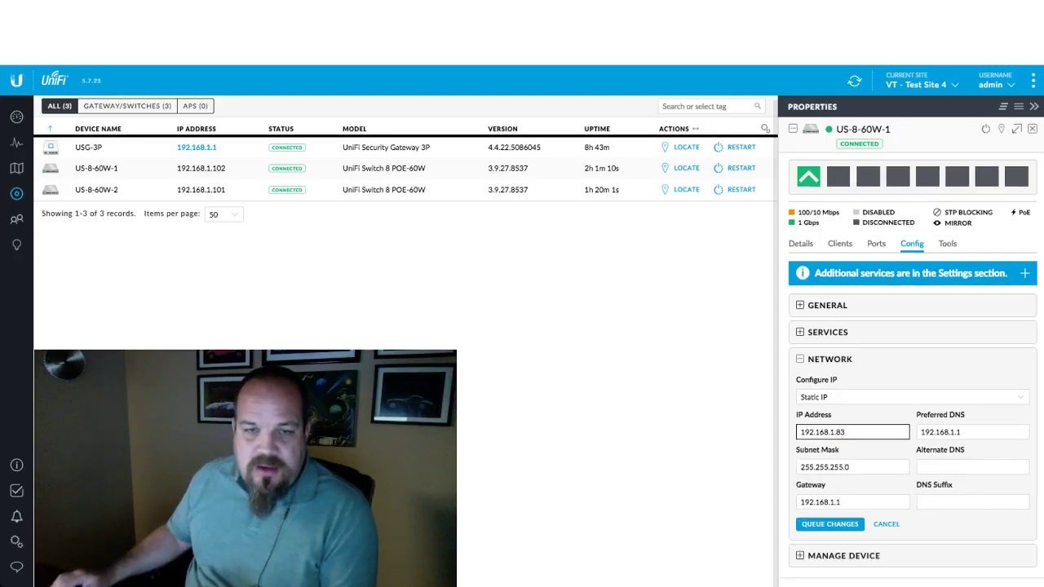
Step: Check the subnet mask and gateway, queue and apply the network changes to US-8-60W-1, and close its properties
left_click(851, 467)
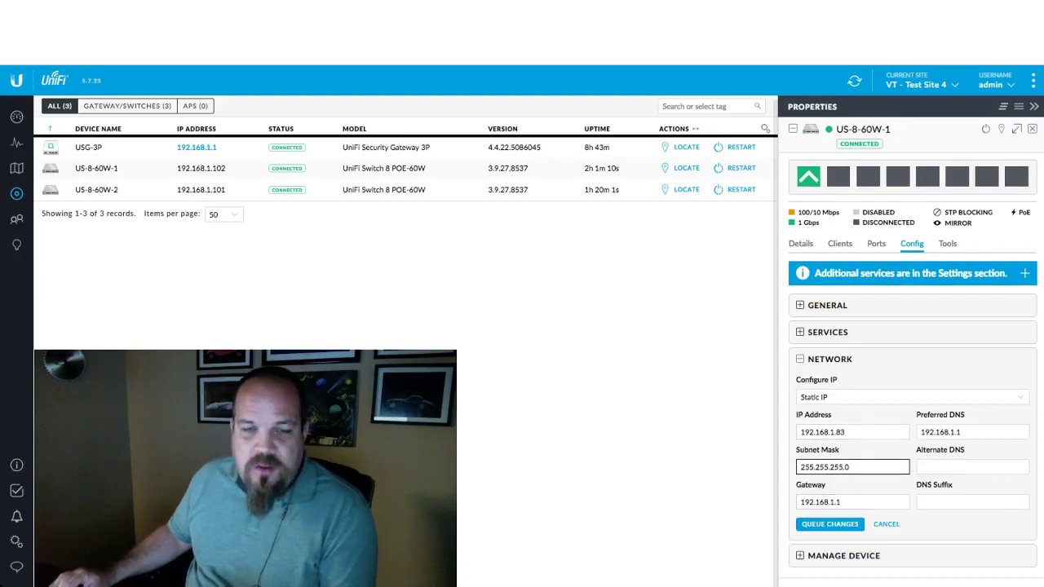
left_click(851, 502)
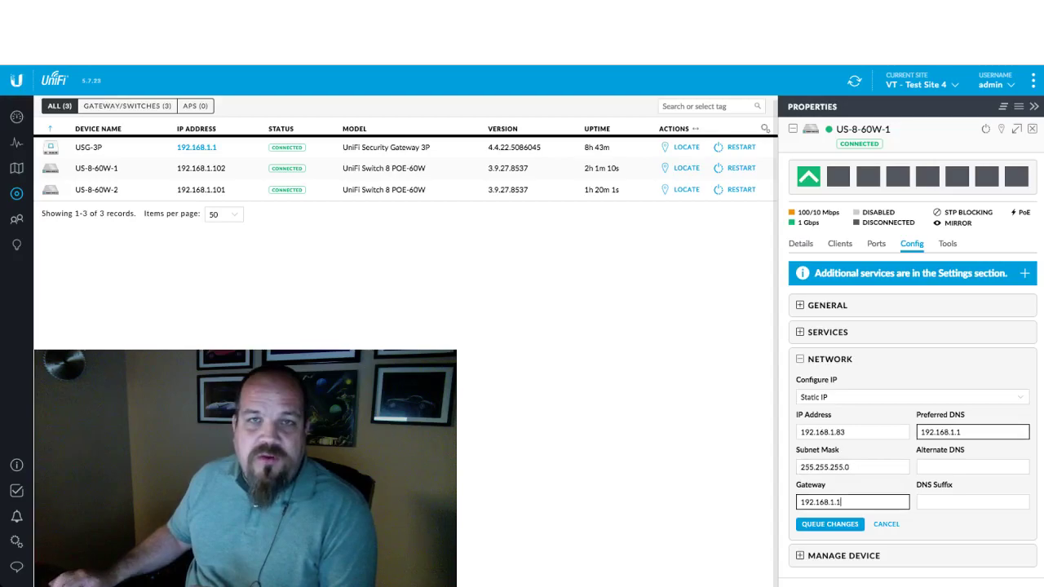
left_click(829, 523)
left_click(876, 572)
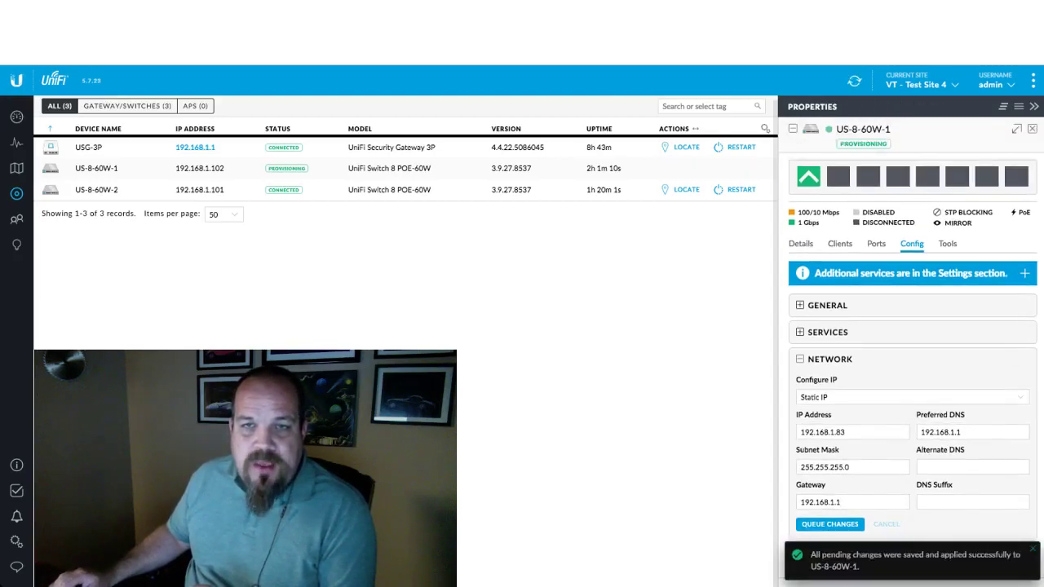
left_click(1032, 129)
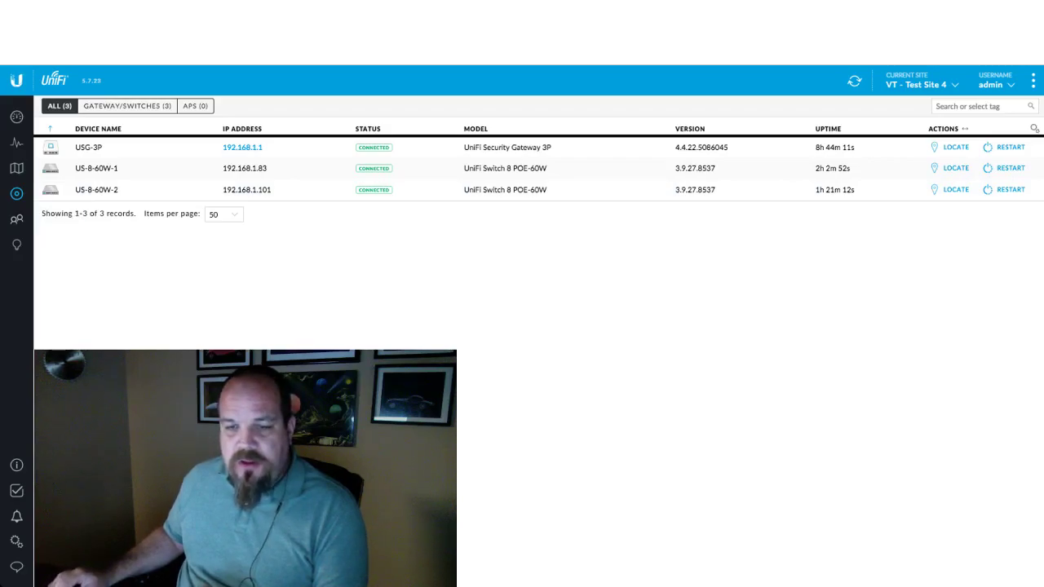
Step: Recheck the Mac's Ethernet IP address in the macOS Network preferences and return to the controller
key("super+Tab")
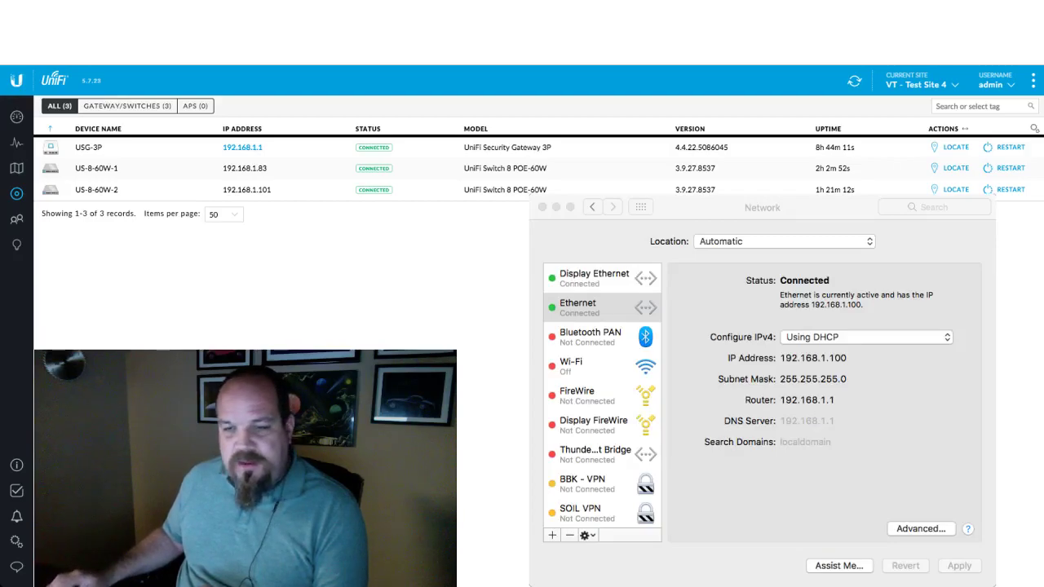
key("super+Tab")
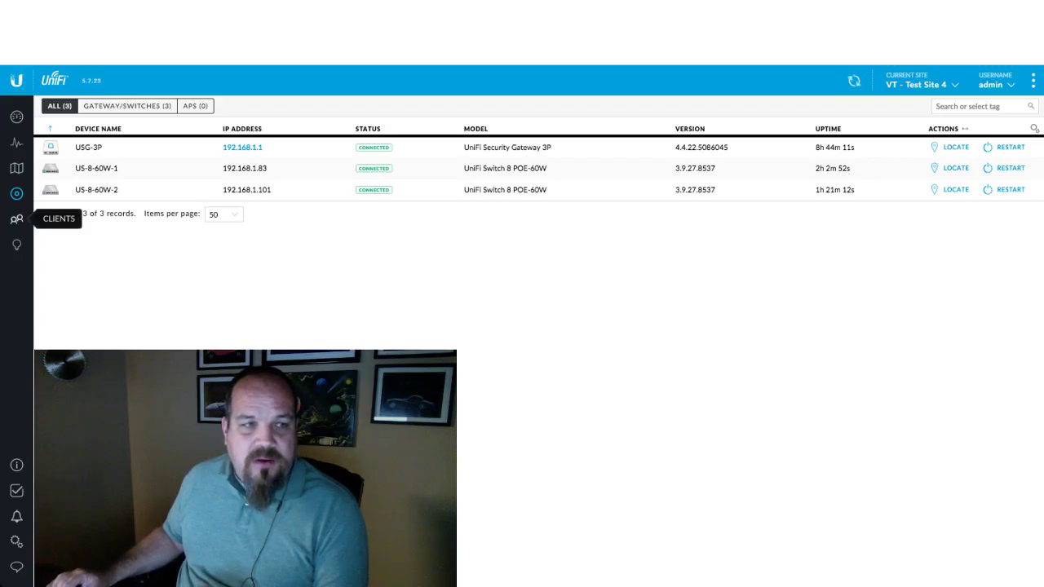
Step: Open the configuration of the wired client at 192.168.1.100 and review its alias and user group settings
left_click(16, 219)
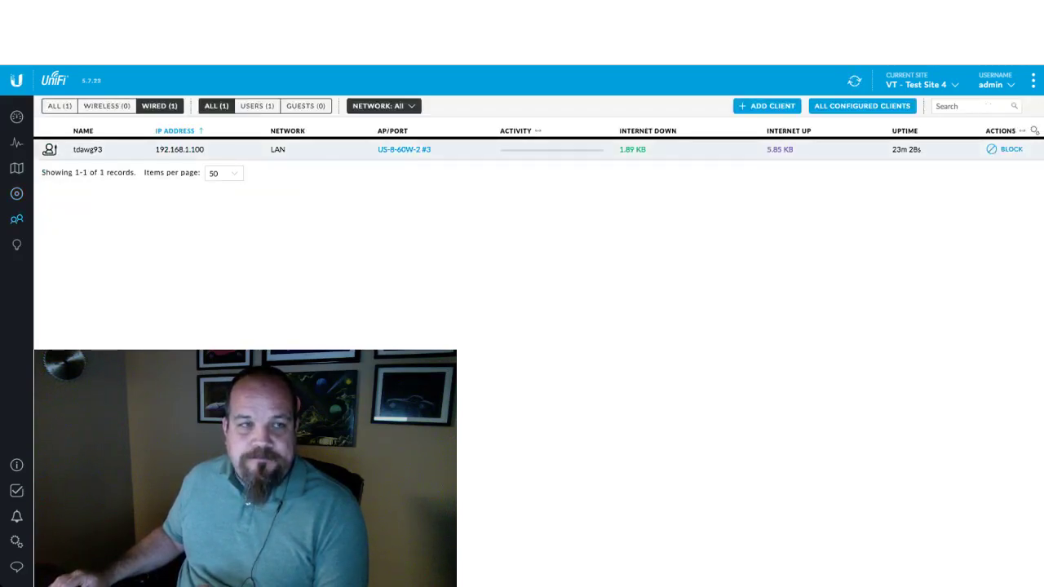
left_click(87, 150)
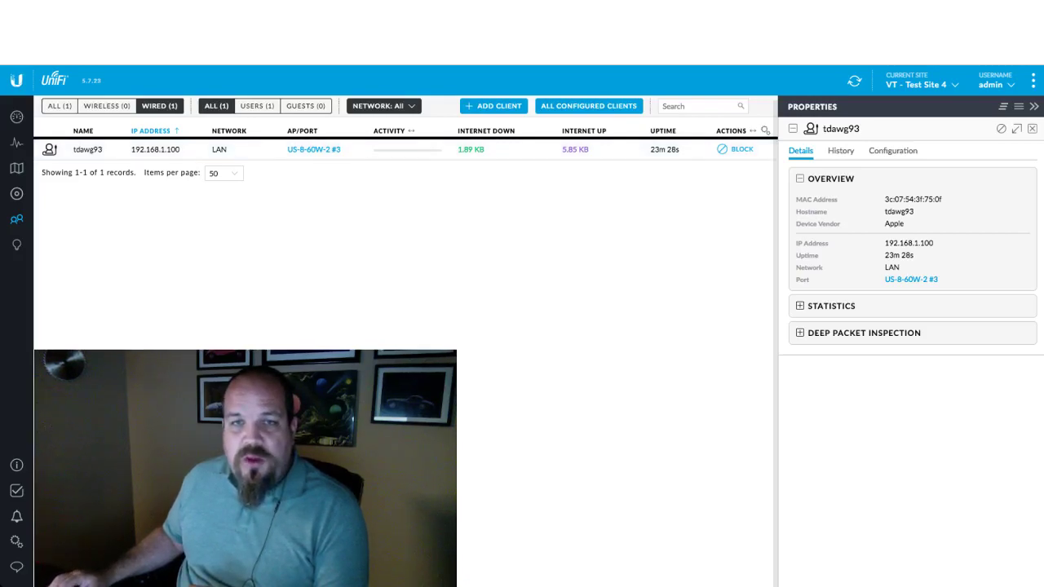
left_click(893, 151)
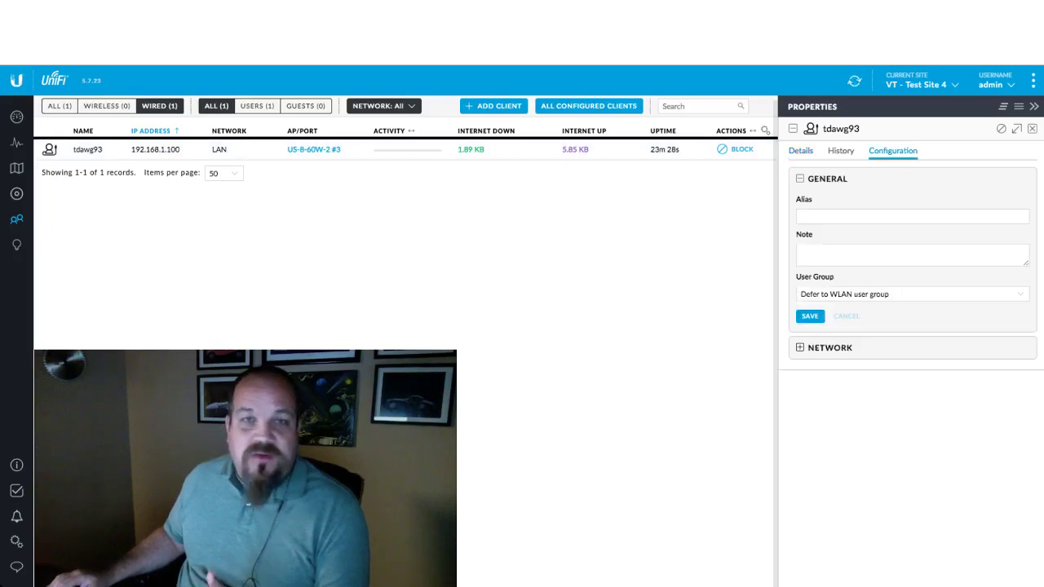
left_click(912, 216)
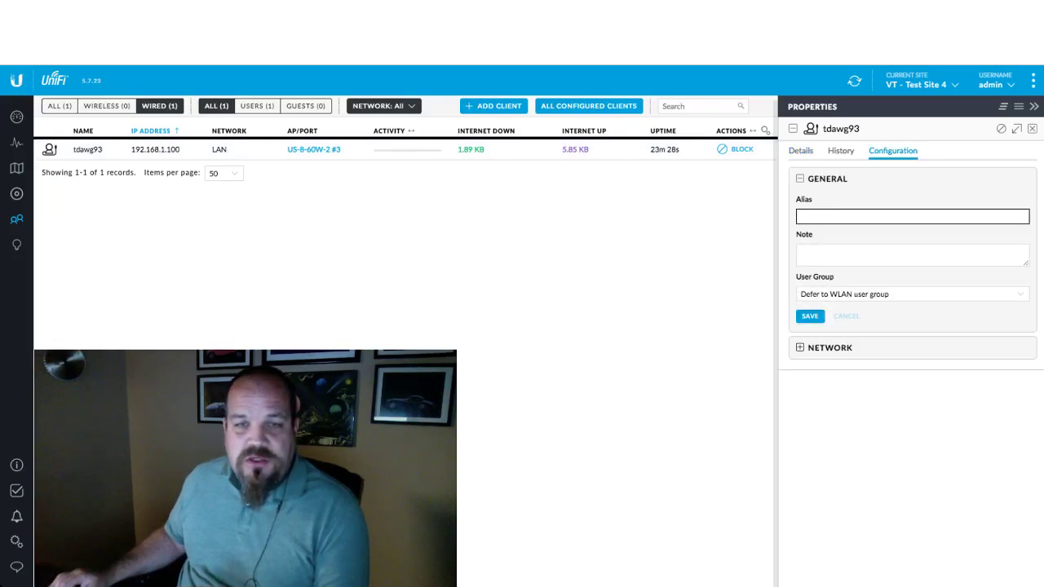
left_click(911, 294)
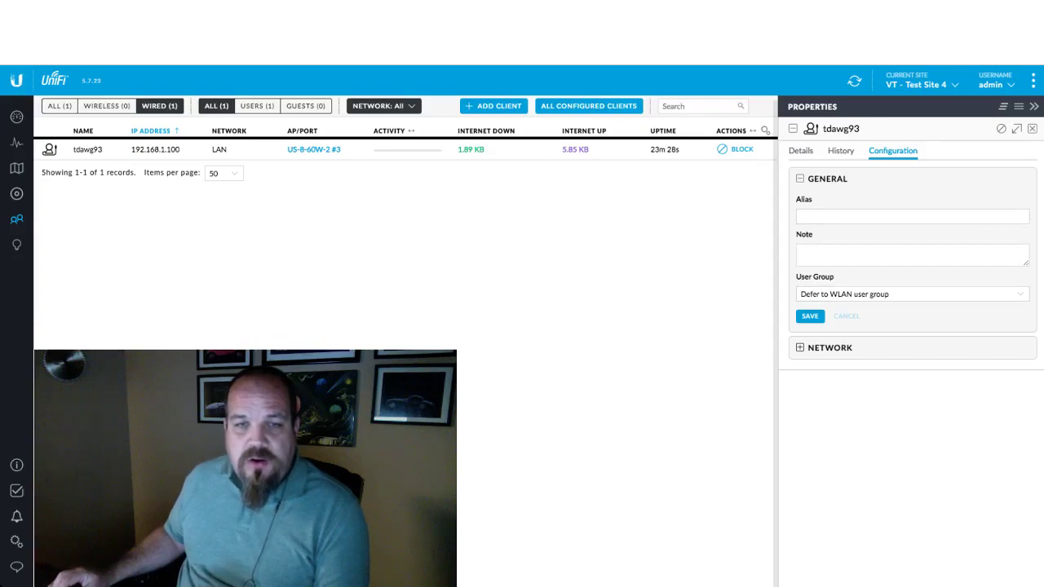
Step: Assign the wired client the fixed IP address 192.168.1.159 on the LAN network, save it, and close its properties
left_click(829, 347)
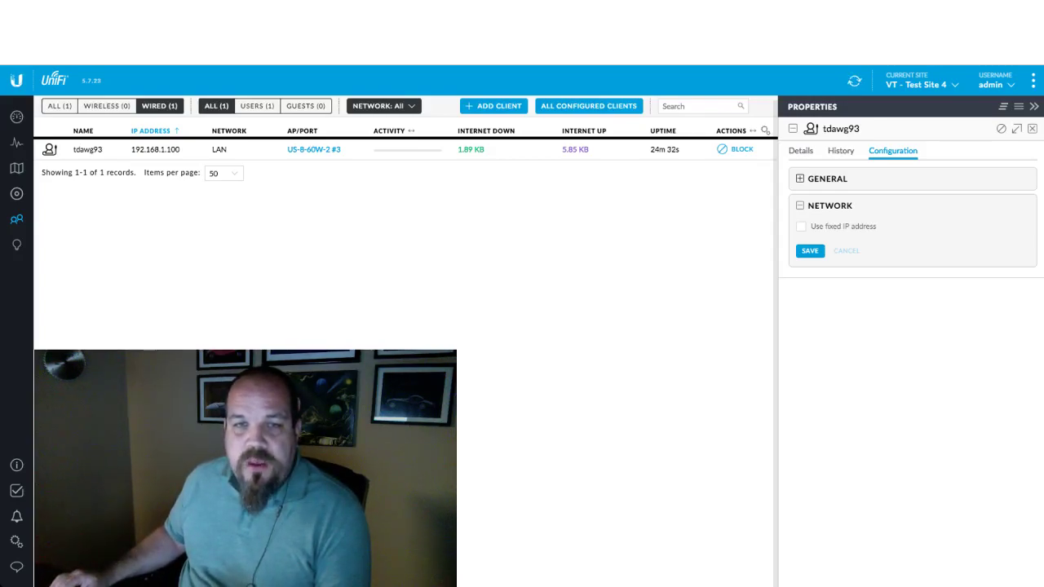
left_click(801, 226)
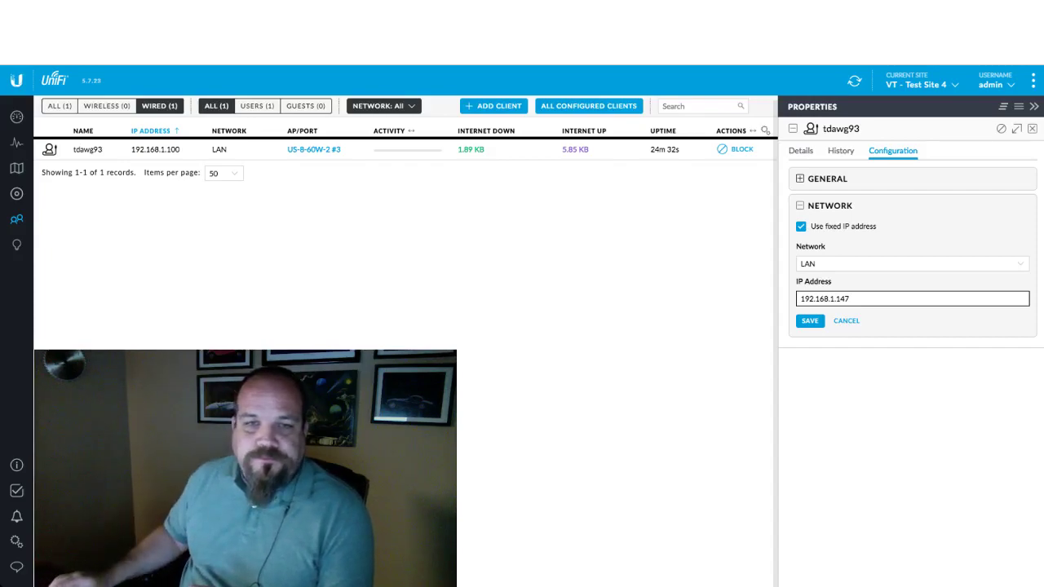
left_click(911, 263)
left_click(912, 299)
key("BackSpace")
key("BackSpace")
key("BackSpace")
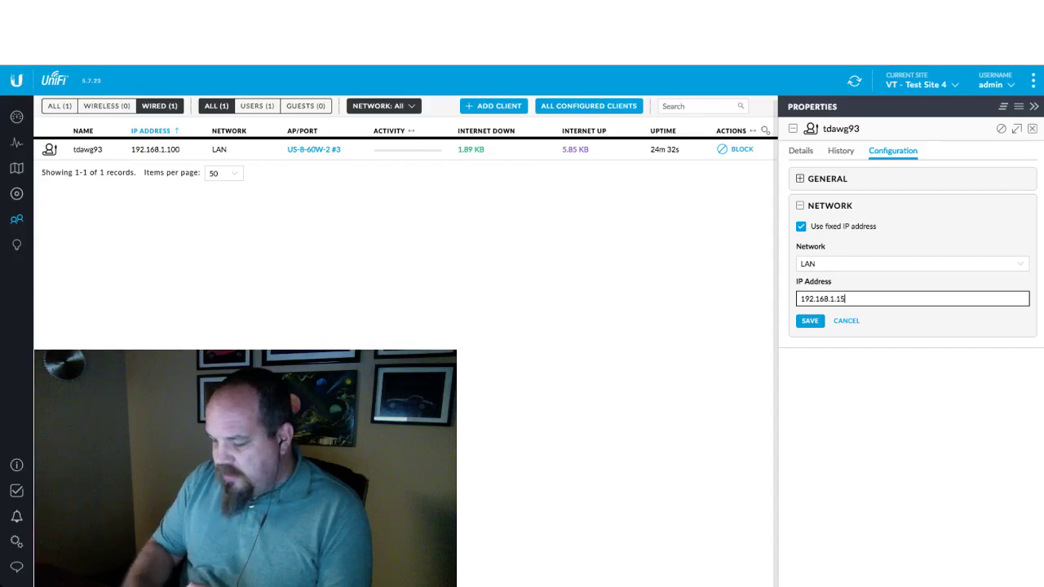
type("9")
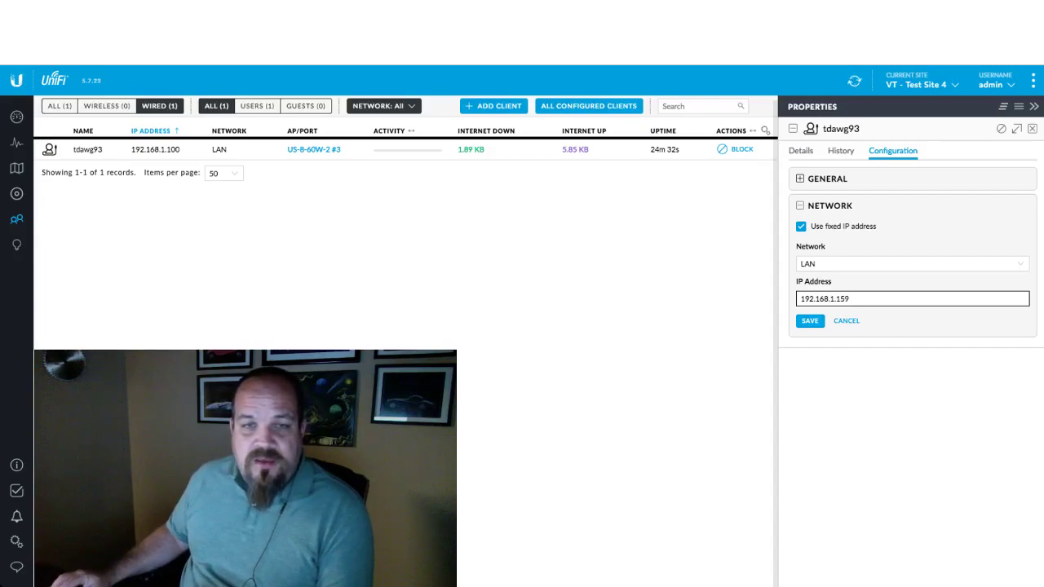
key("Return")
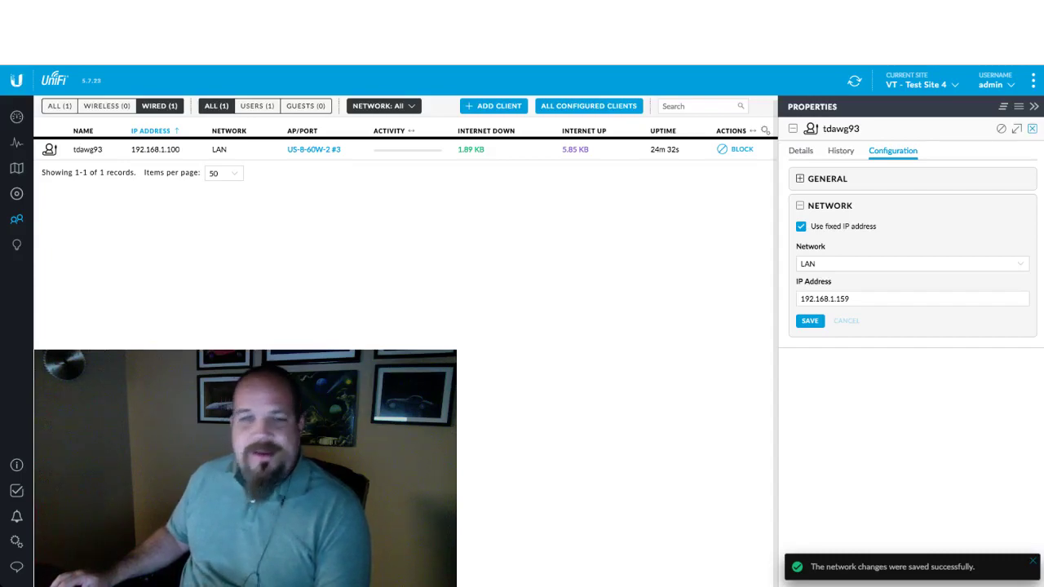
left_click(1032, 128)
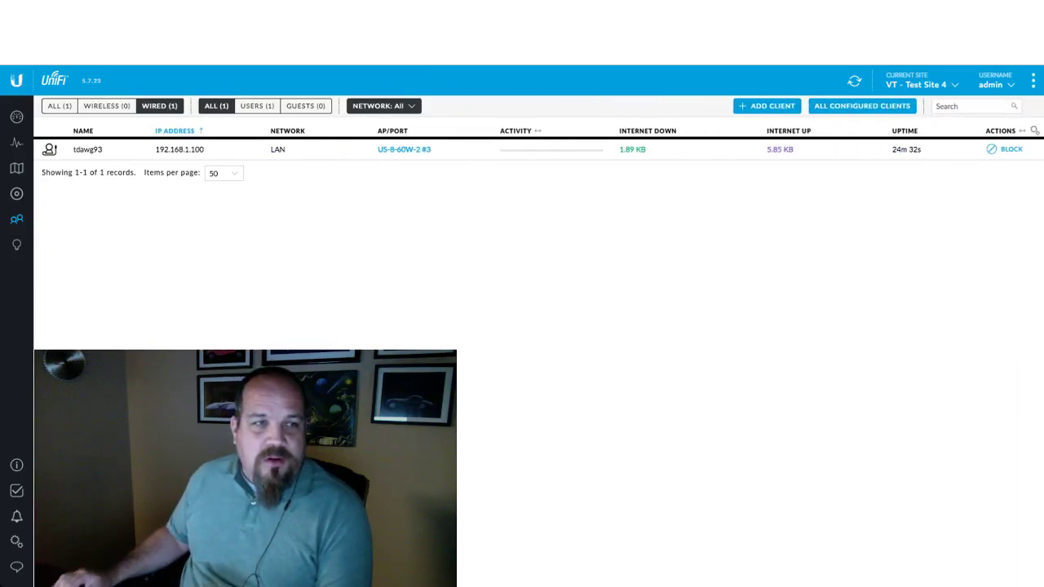
Step: Renew the Mac's Ethernet address in the macOS Network preferences by setting IPv4 to Off, then back to Using DHCP, and apply
left_click(16, 193)
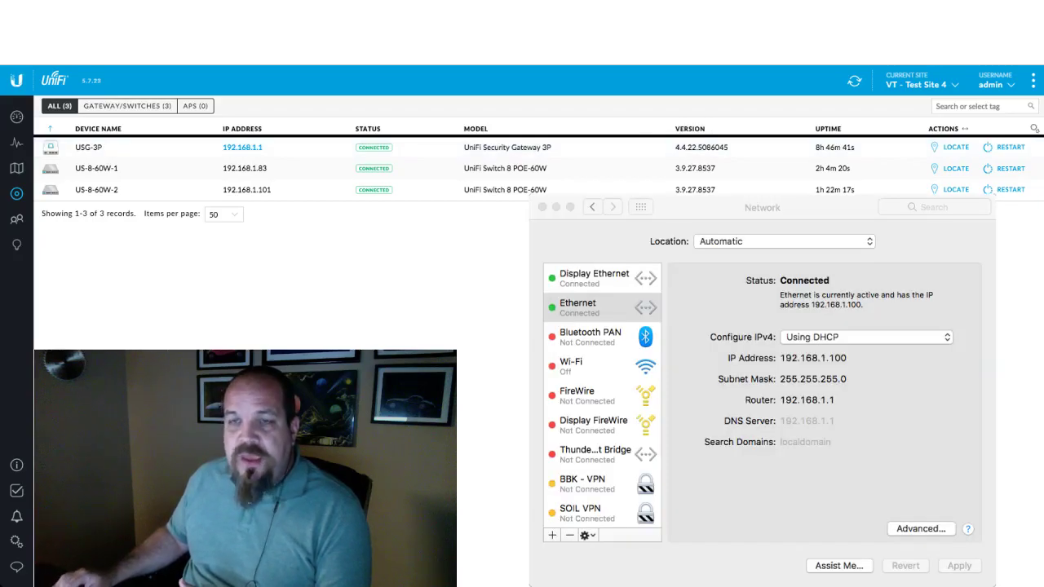
left_click(866, 337)
left_click(793, 337)
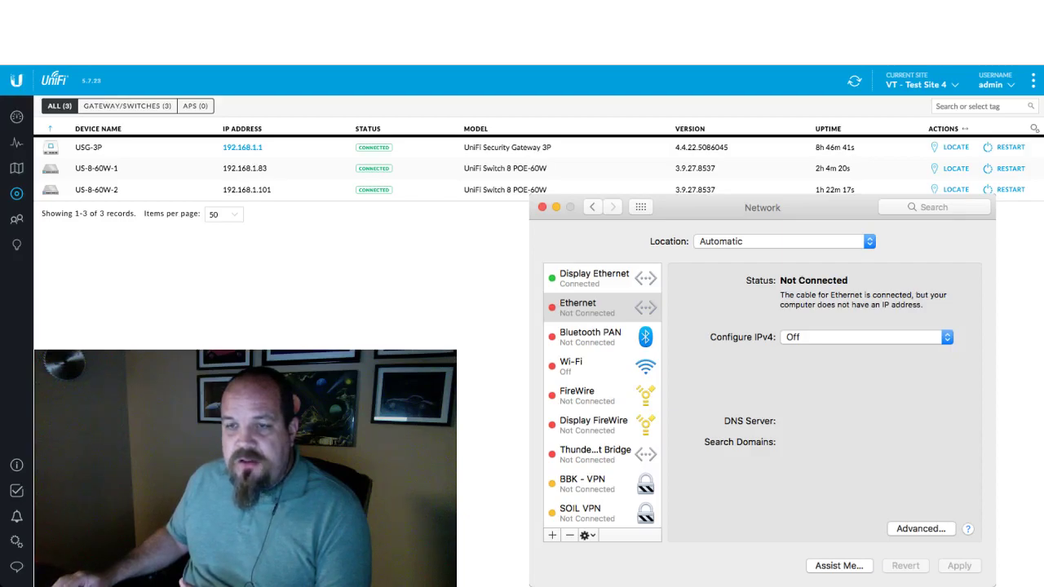
left_click(866, 337)
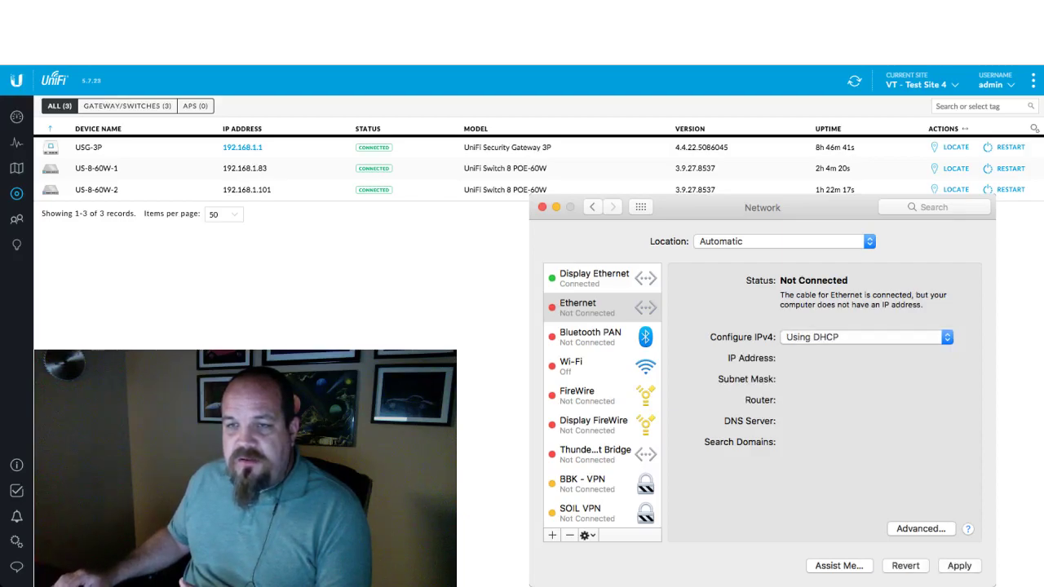
left_click(959, 566)
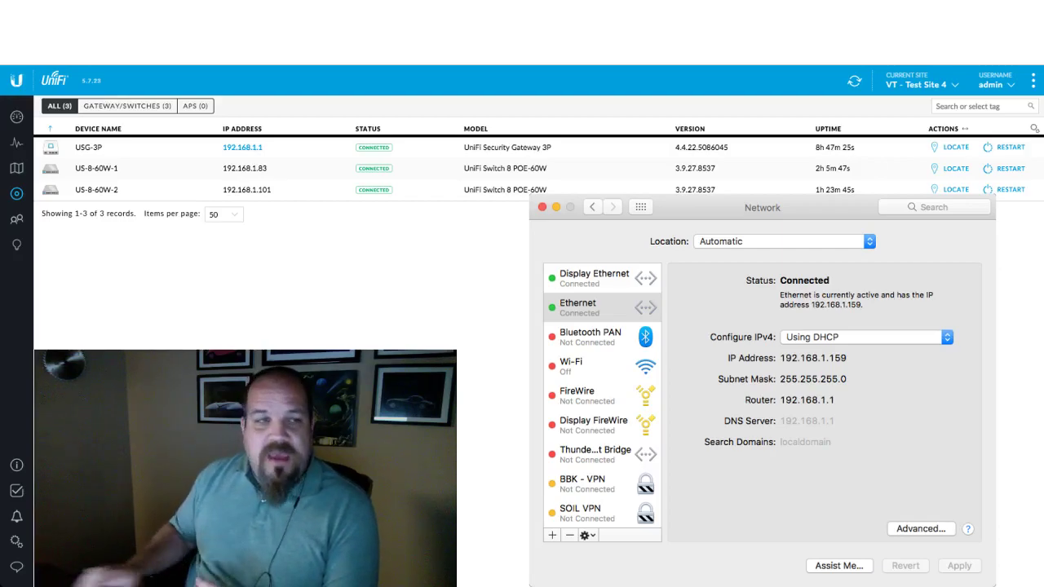
Step: Return to the controller, quit the macOS Network preferences, and check the wired client's IP address before reopening the device list
key("super+Tab")
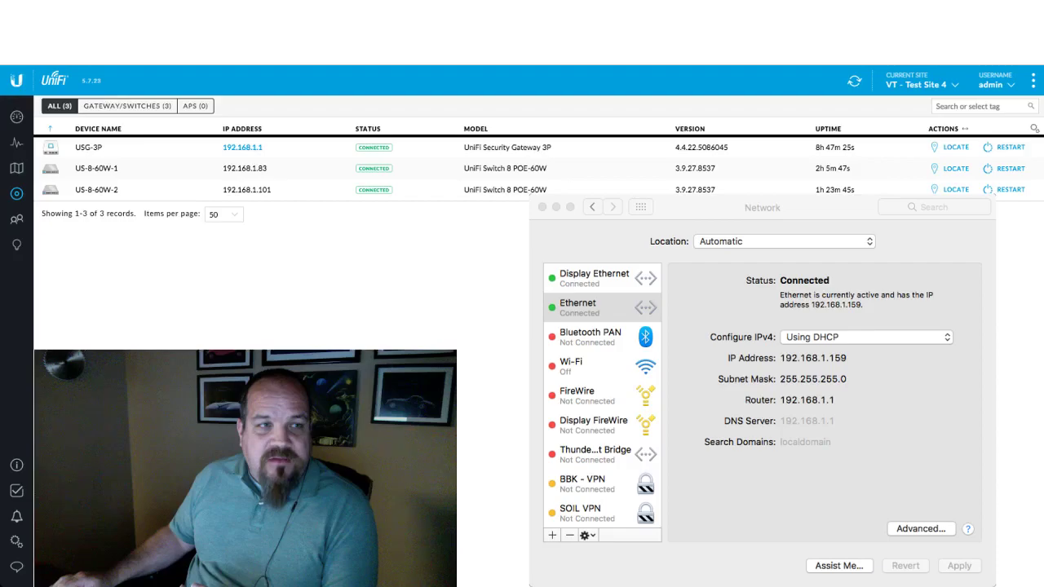
left_click(16, 219)
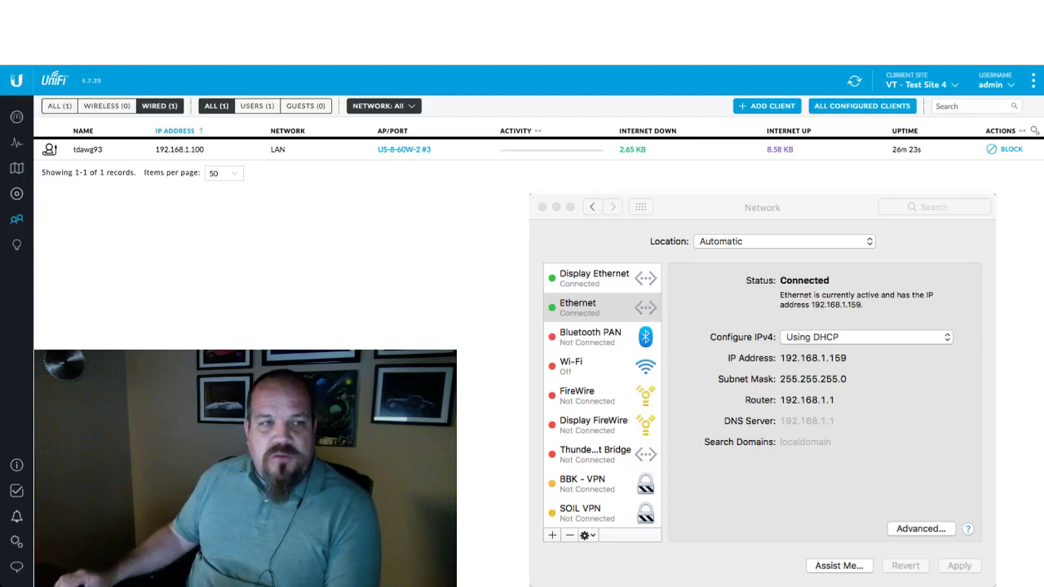
left_click(16, 193)
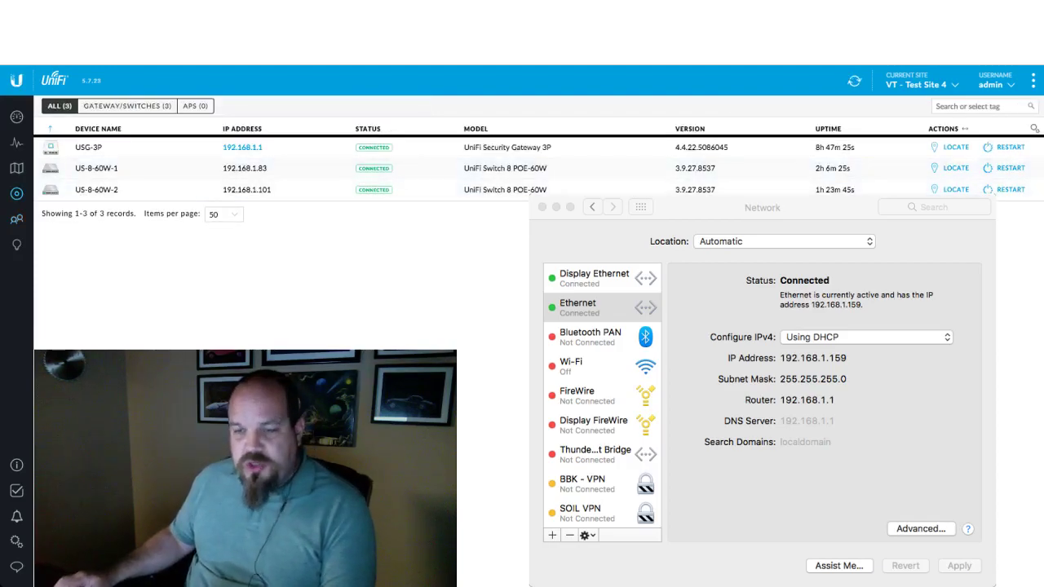
key("super+q")
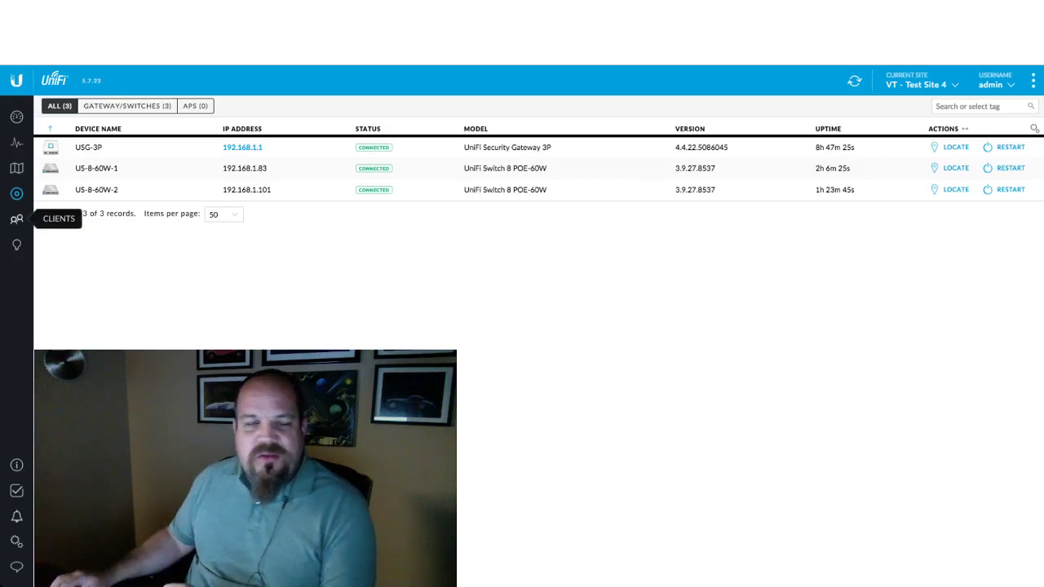
left_click(17, 218)
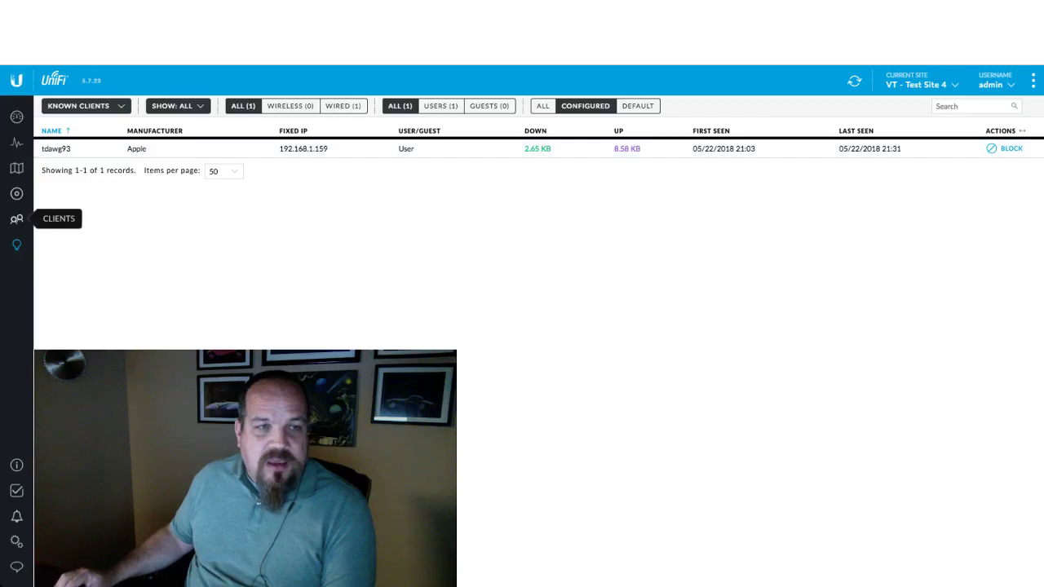
left_click(17, 219)
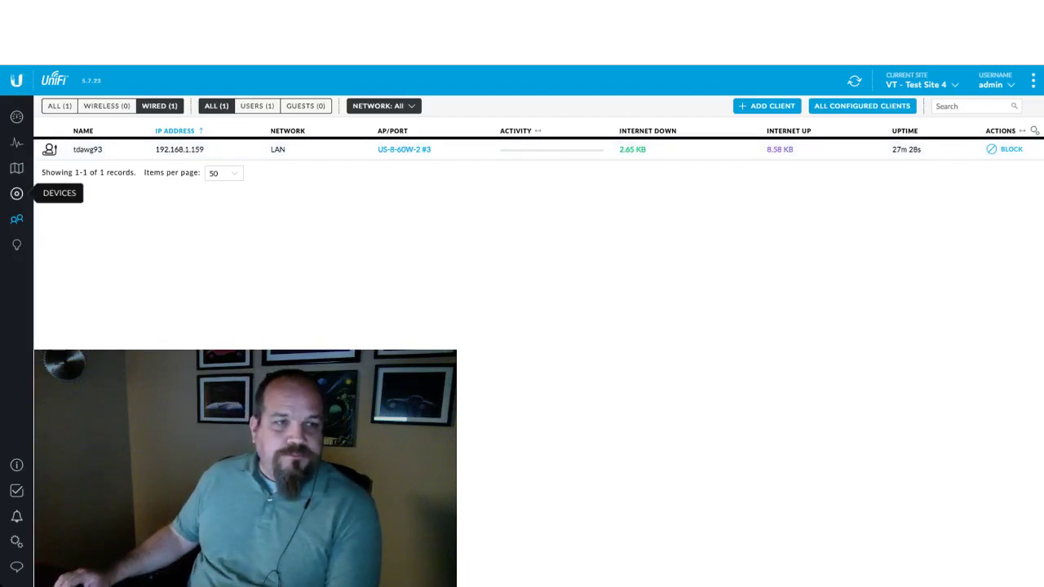
left_click(17, 193)
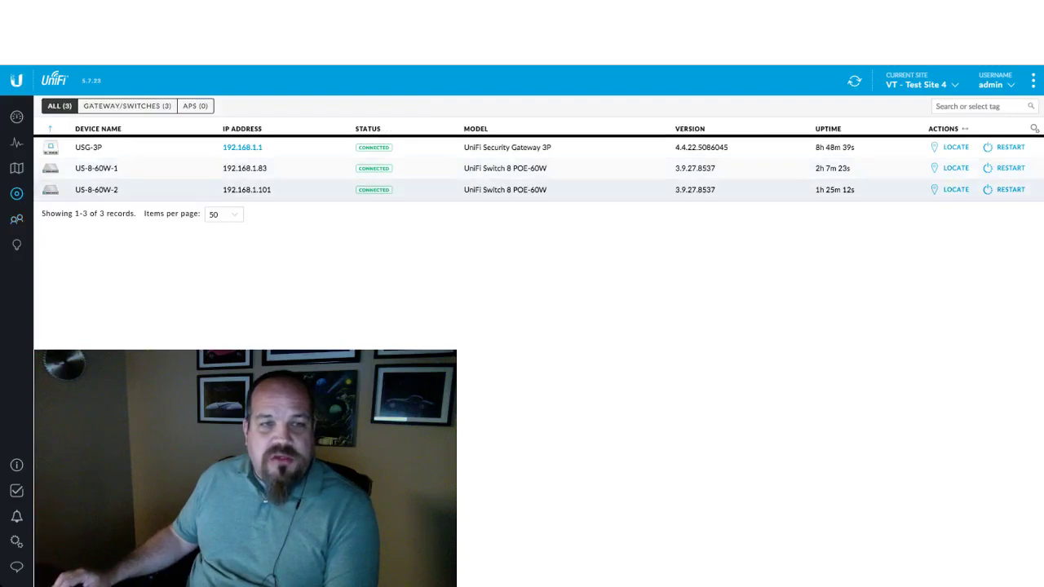
Step: Open the properties of US-8-60W-2 and start a new client entry with its MAC address f0:9f:c2:1c:69:a8 and user group Default
left_click(96, 189)
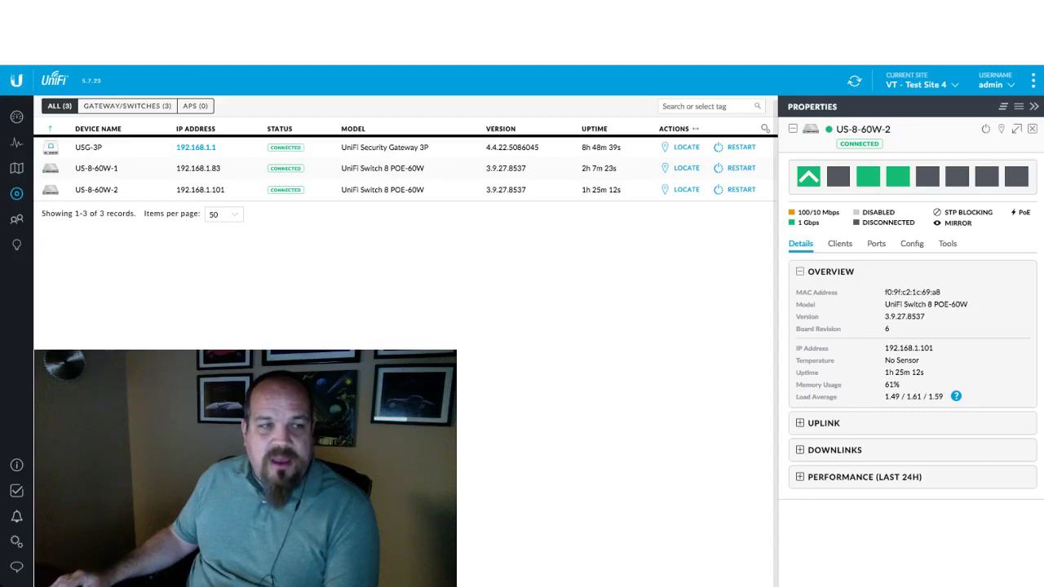
left_click(16, 218)
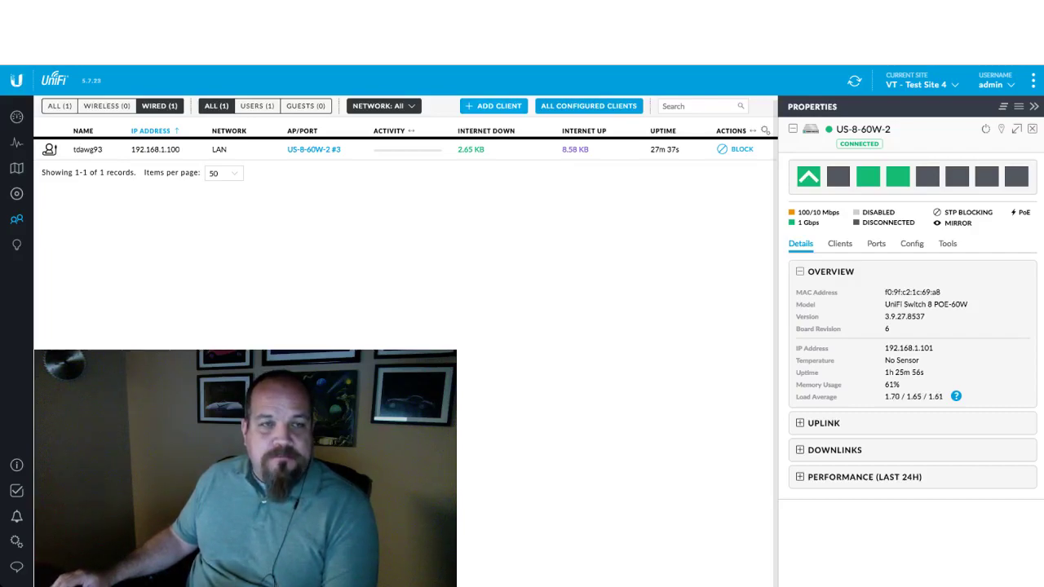
left_click(494, 106)
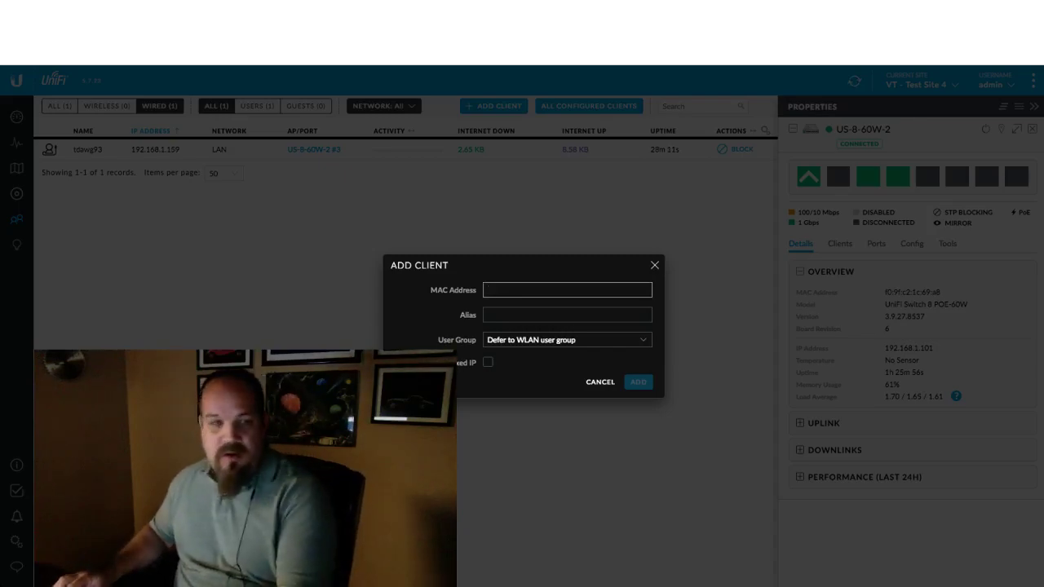
type("f0:9f:c2:1c:69:a8")
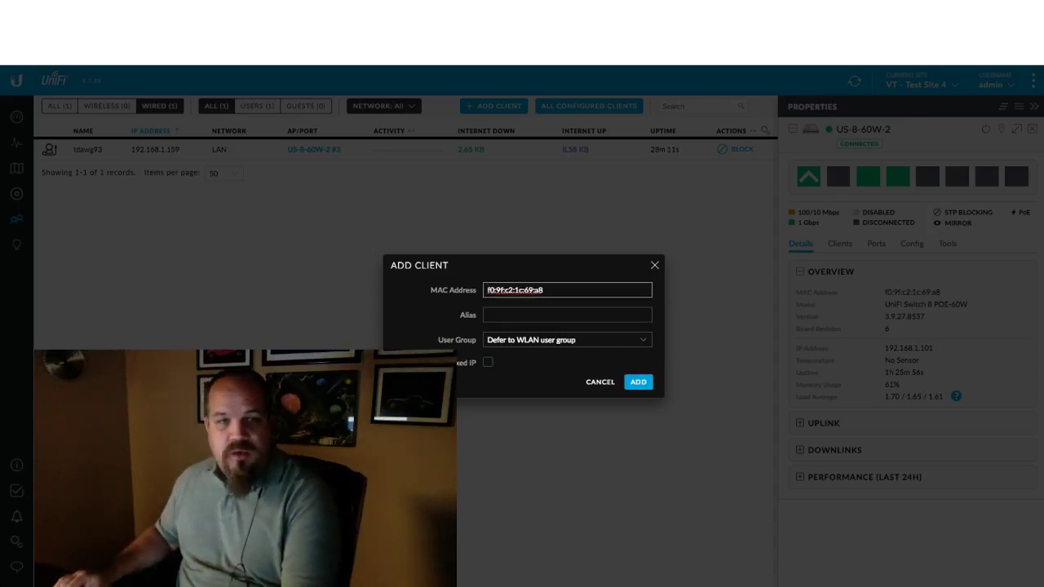
key("Tab")
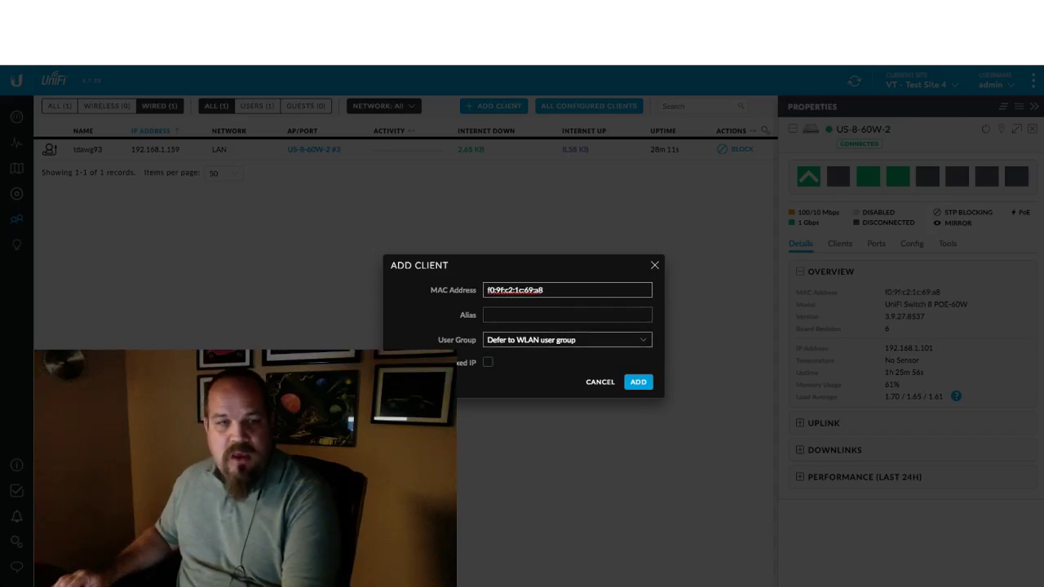
left_click(567, 339)
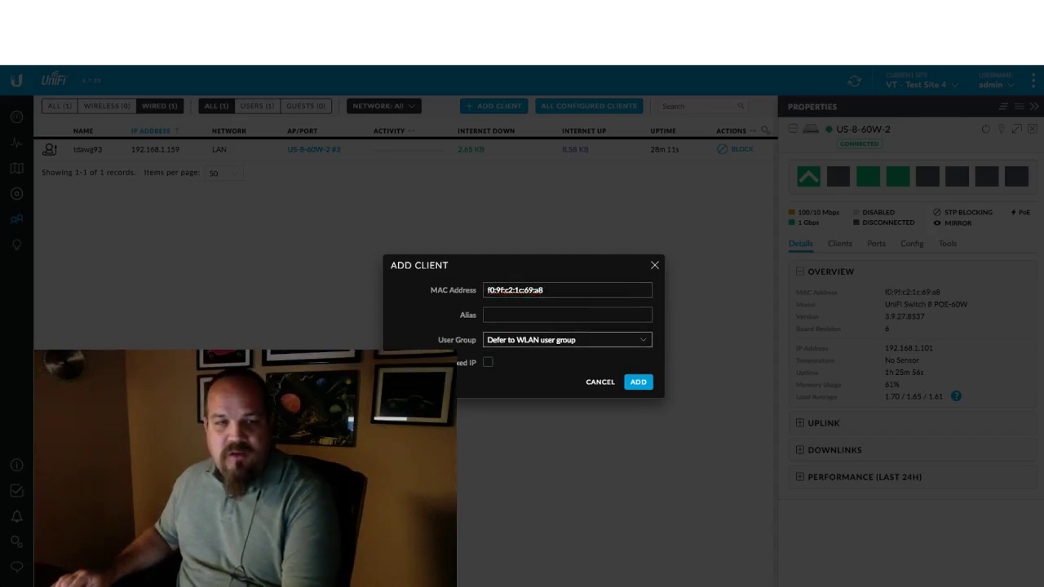
key("Down")
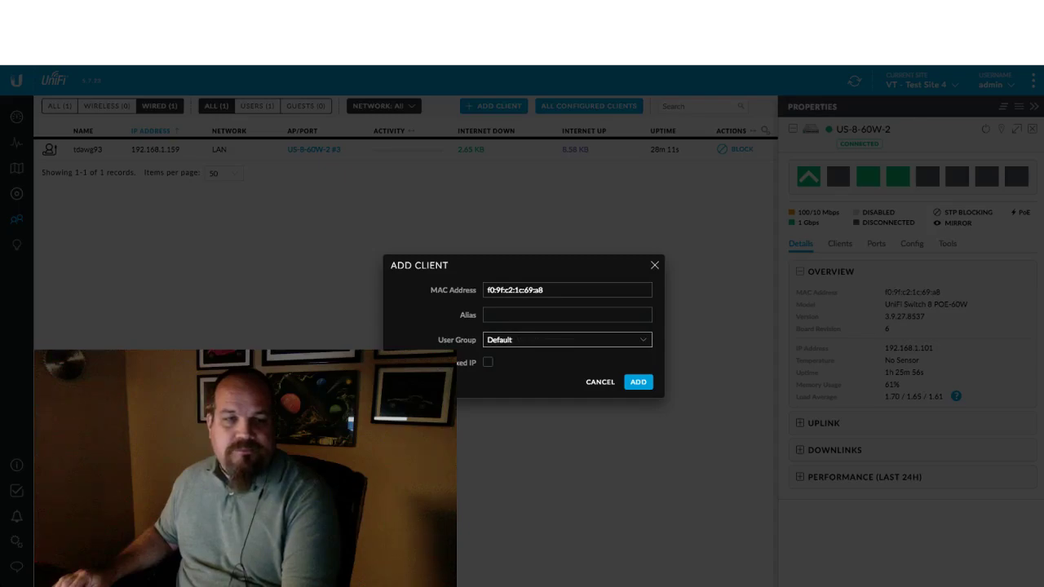
Step: Give the new client entry the fixed IP address 192.168.1.22 on the LAN network, add it, and submit the pending change
key("Tab")
key("space")
key("Tab")
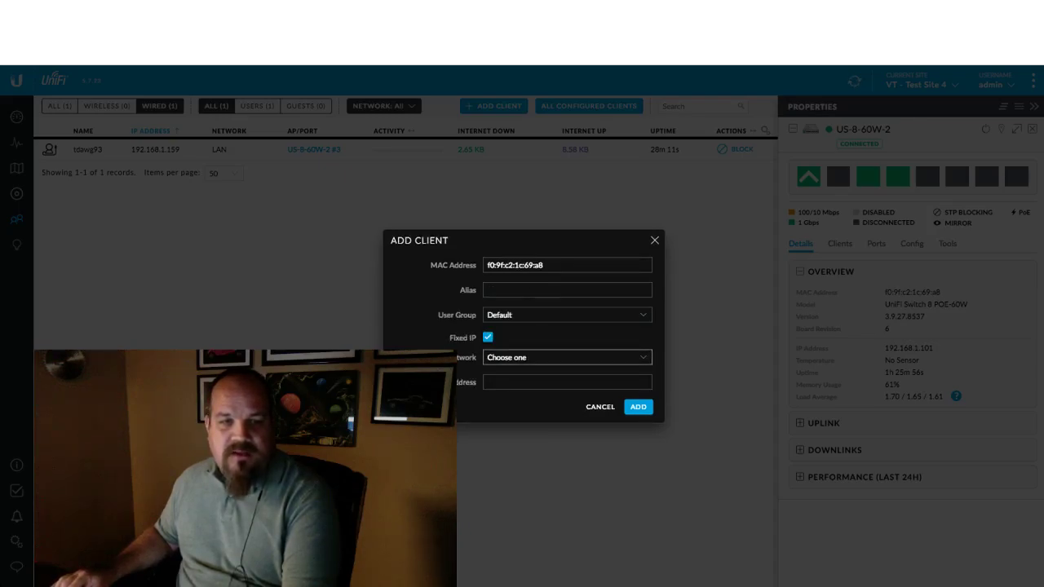
key("Down")
key("Tab")
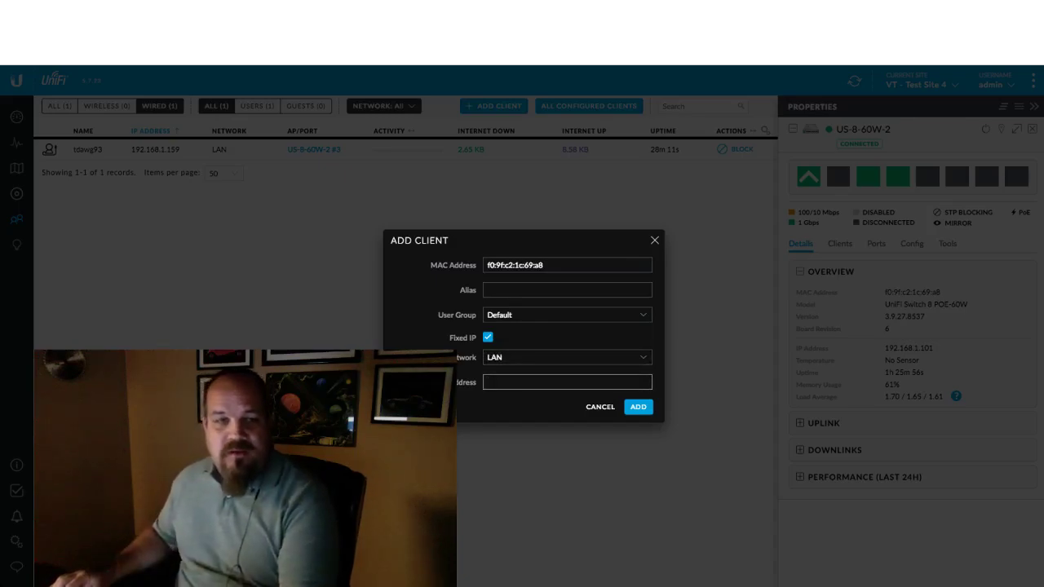
type("192.168")
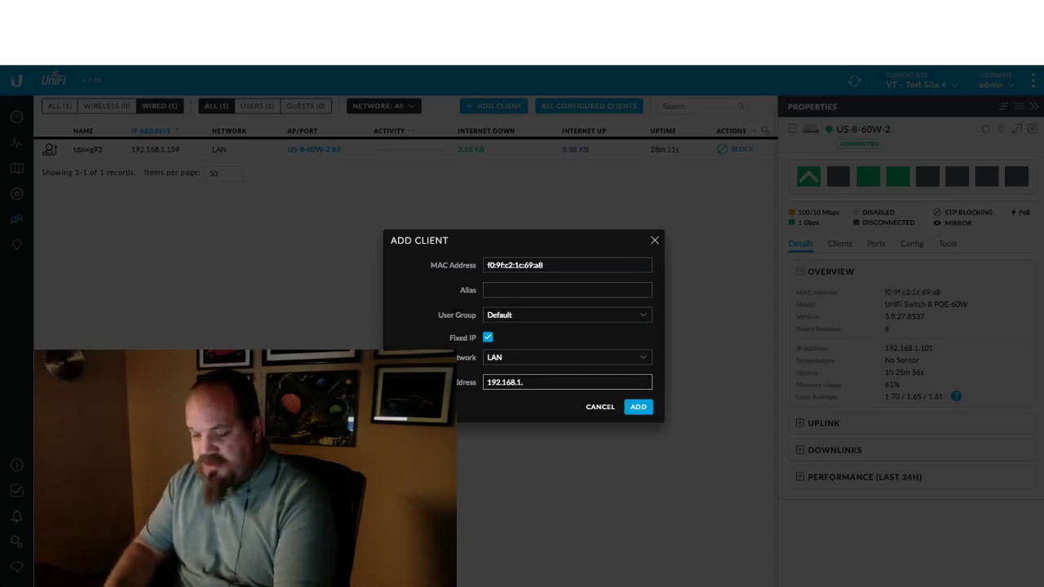
type(".1.")
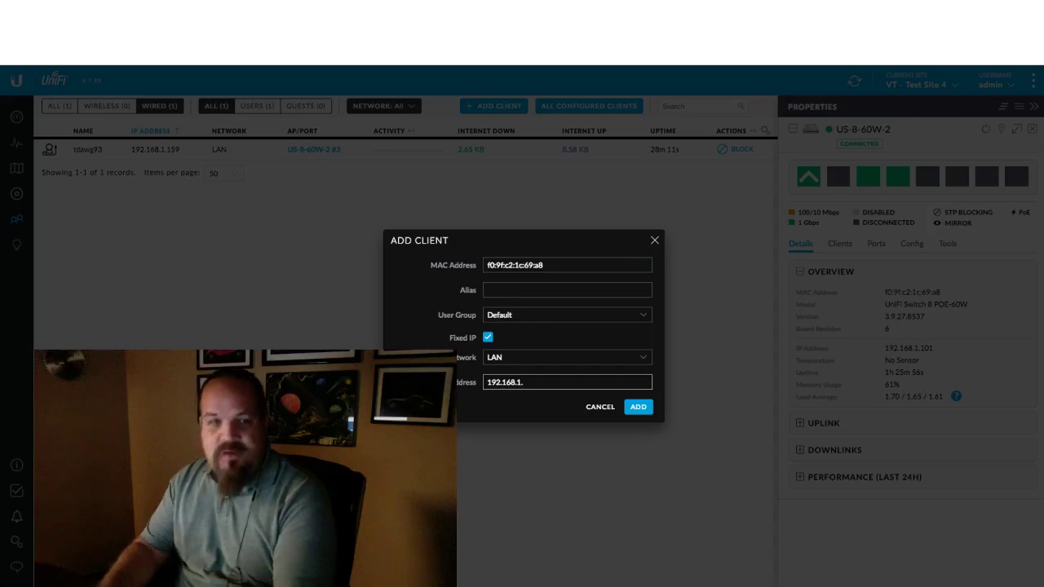
type("22")
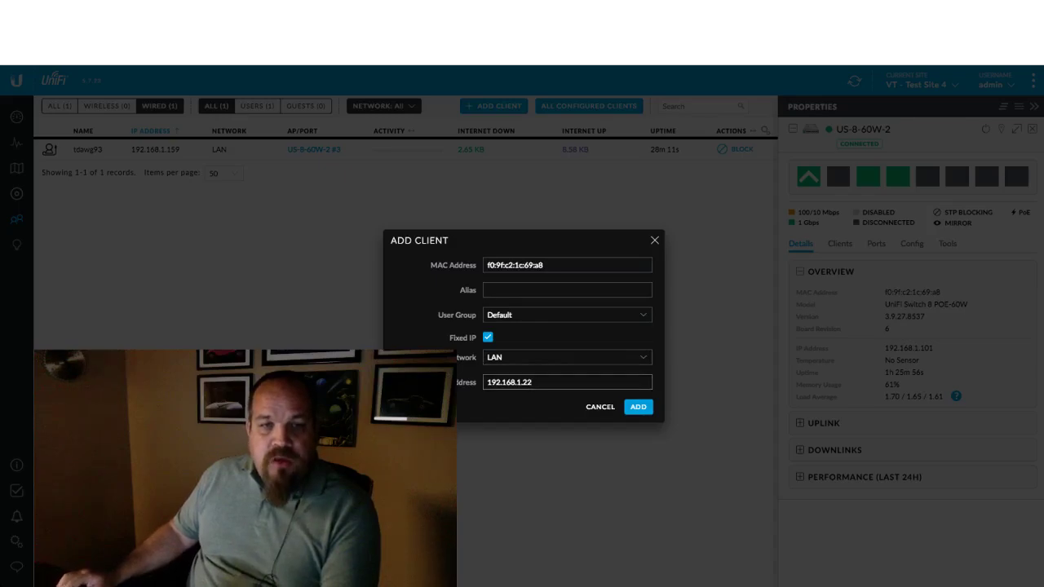
key("Return")
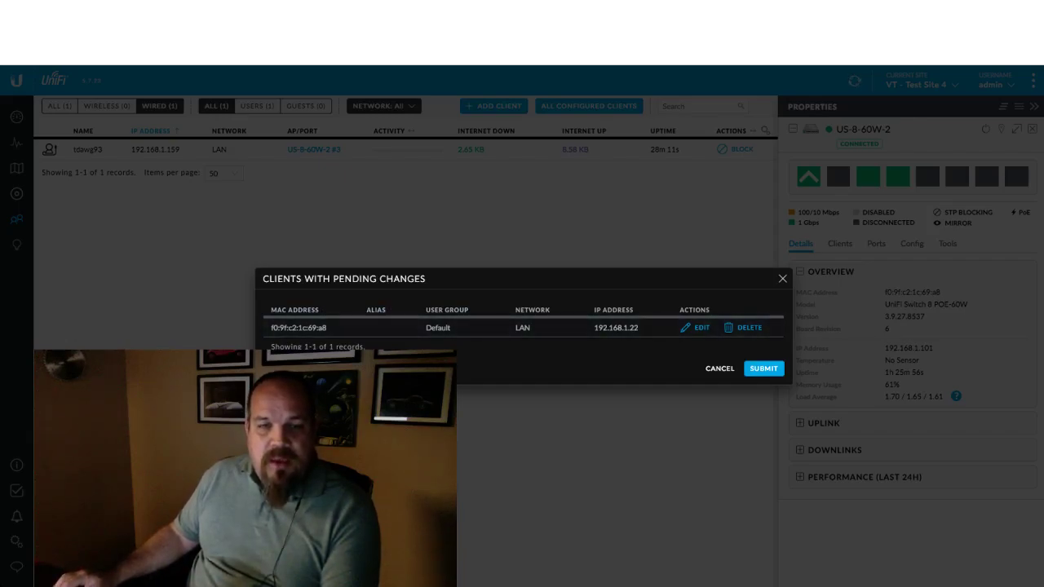
left_click(763, 368)
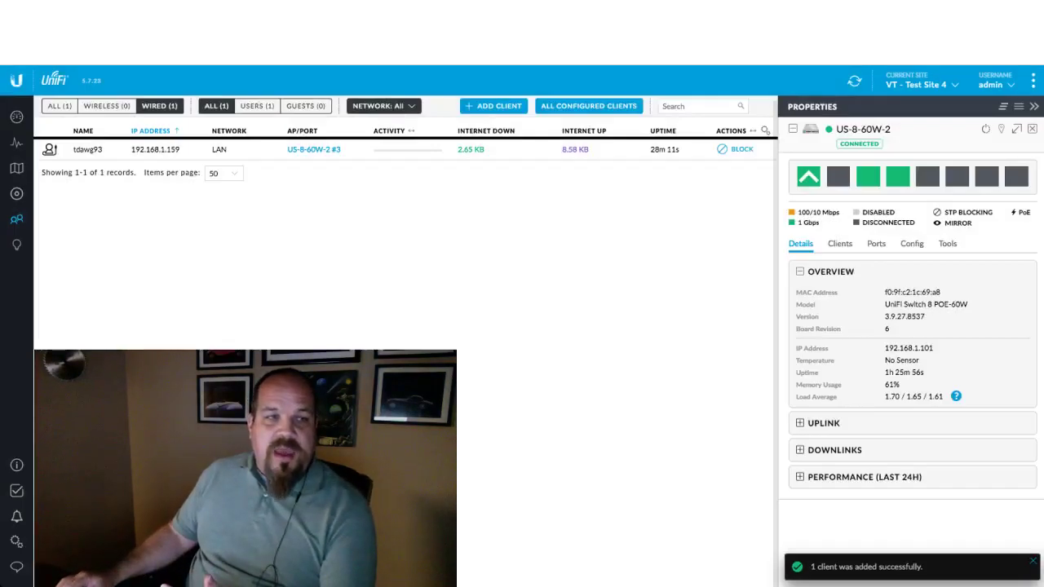
Step: Restart the switch US-8-60W-2 without cycling PoE power
left_click(16, 193)
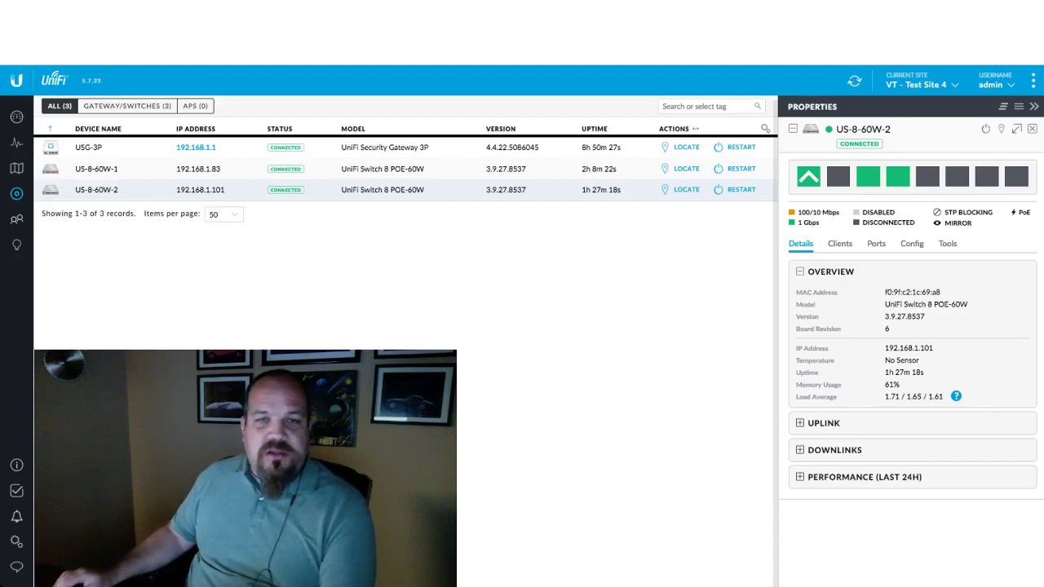
left_click(741, 189)
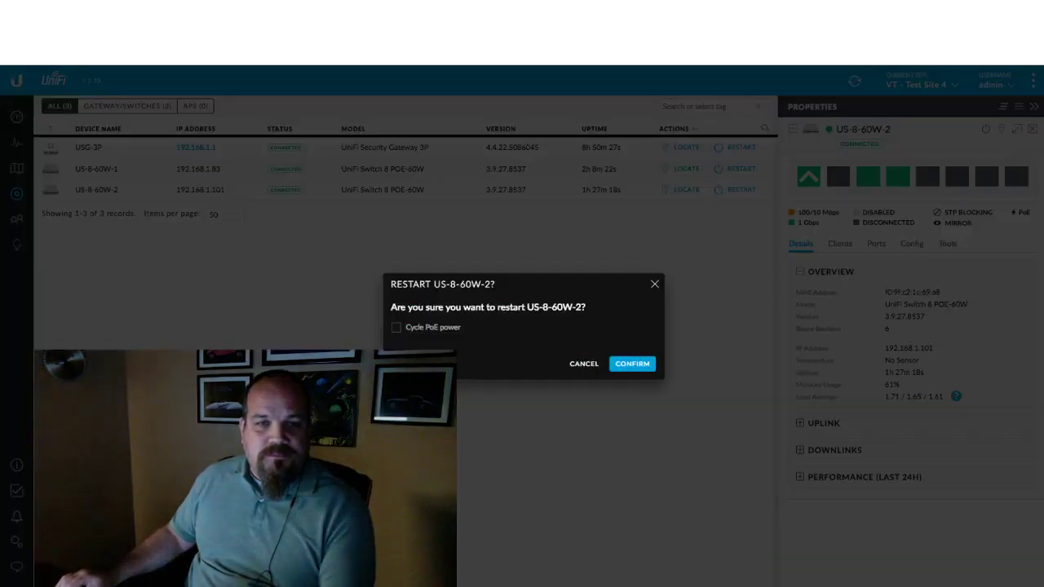
left_click(632, 364)
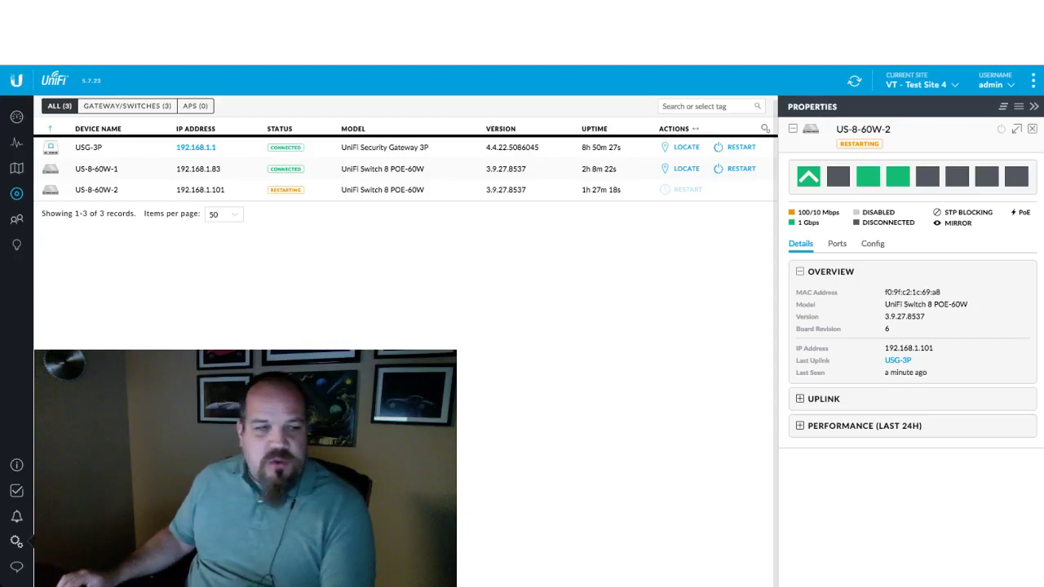
Step: Open the LAN network's settings and review its DHCP mode and DHCP range
left_click(16, 541)
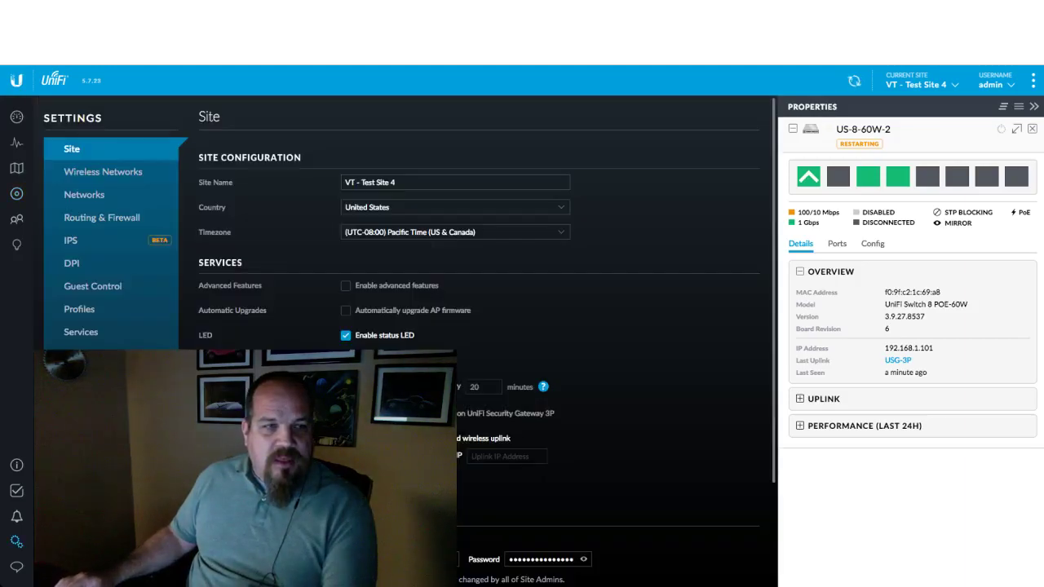
left_click(84, 194)
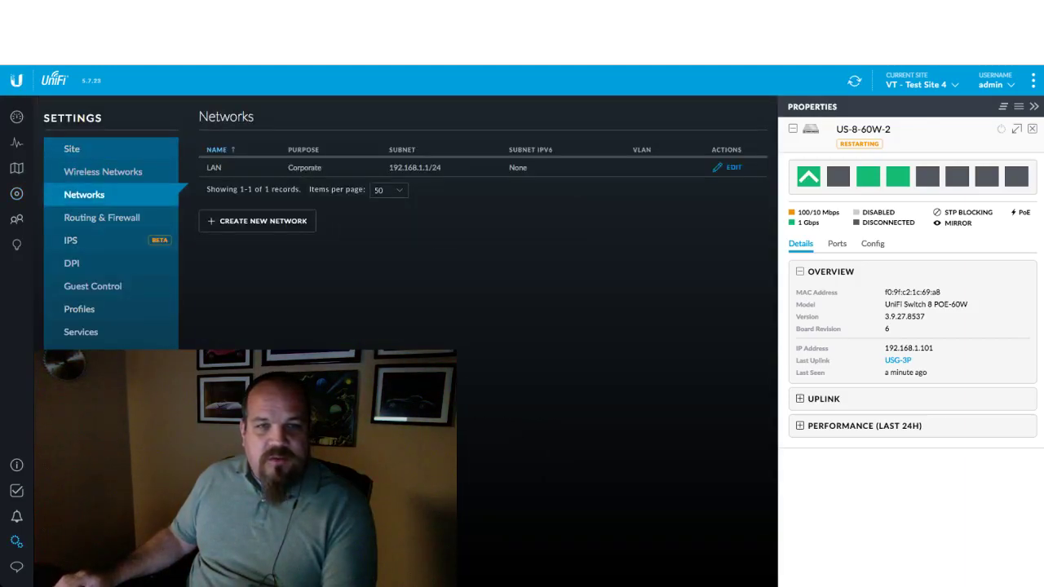
left_click(726, 167)
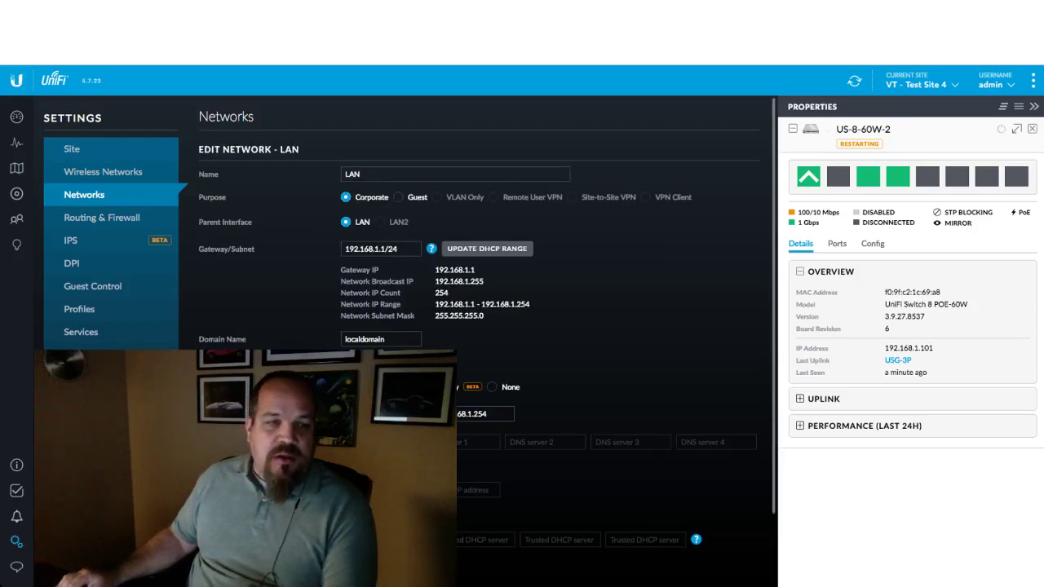
scroll(488, 342, "down", 3)
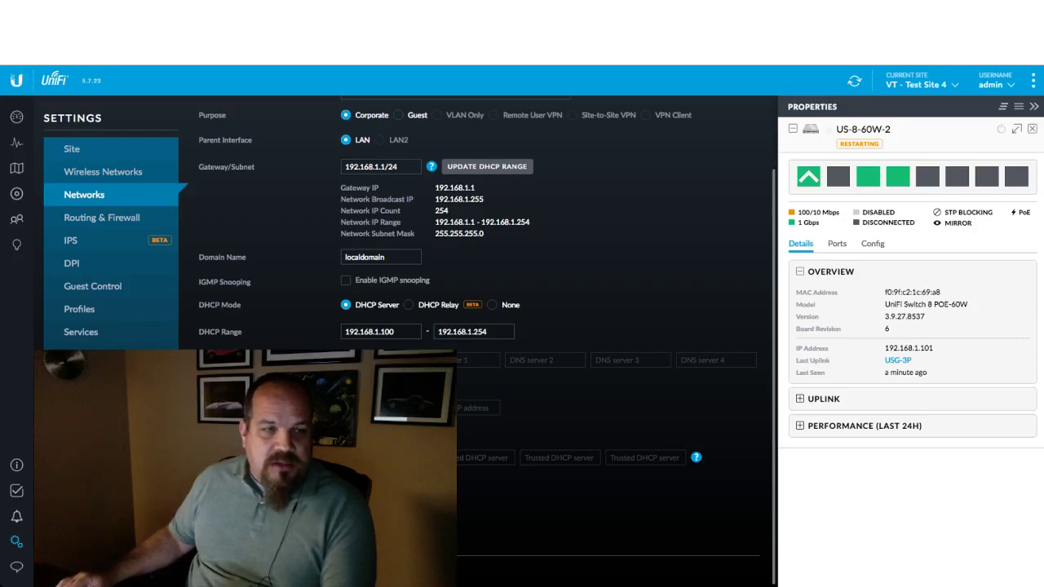
Step: Review the DHCP server and custom DHCP options in the site's services settings
left_click(80, 332)
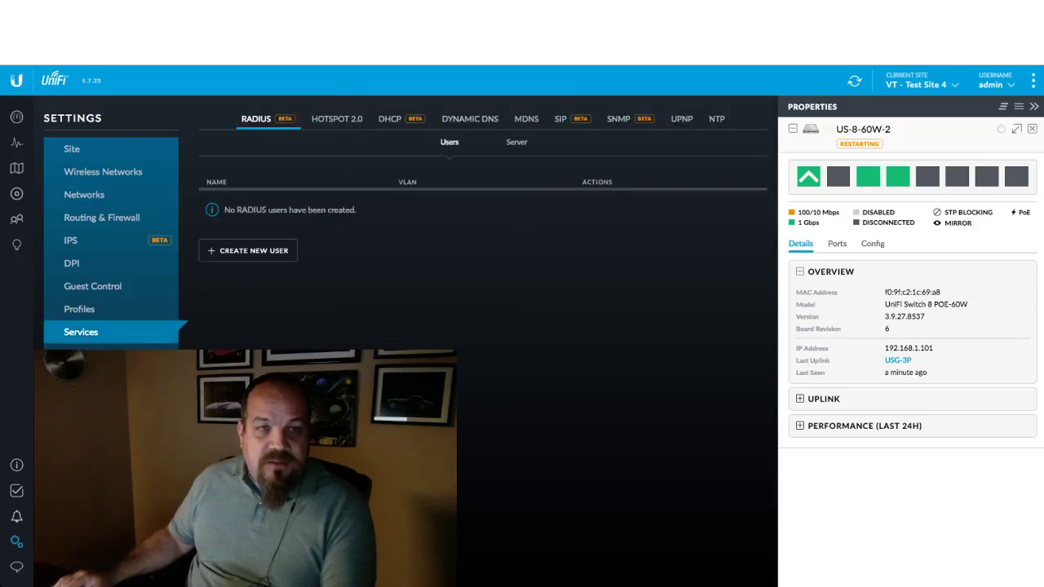
left_click(390, 119)
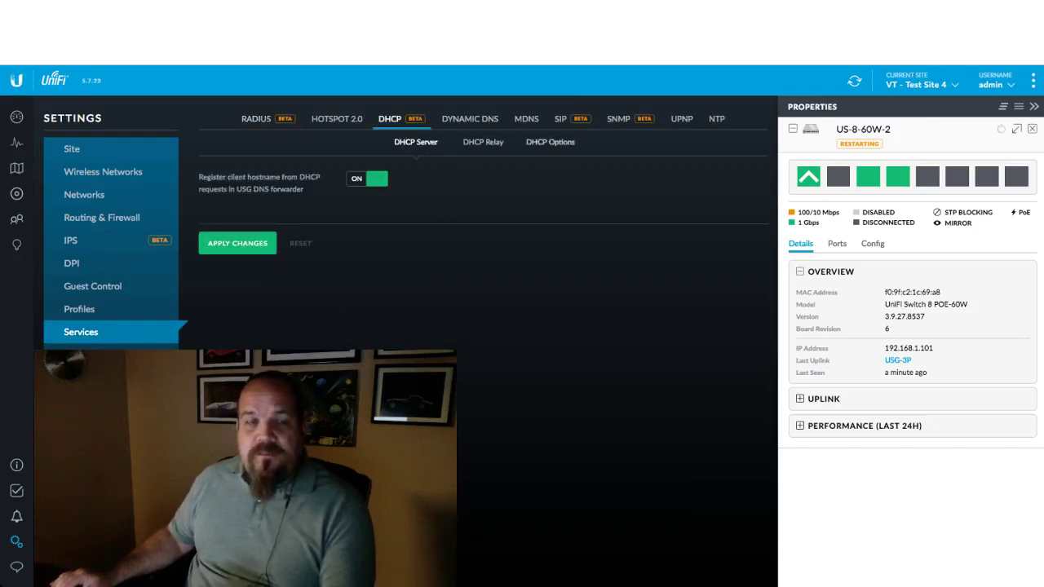
left_click(550, 142)
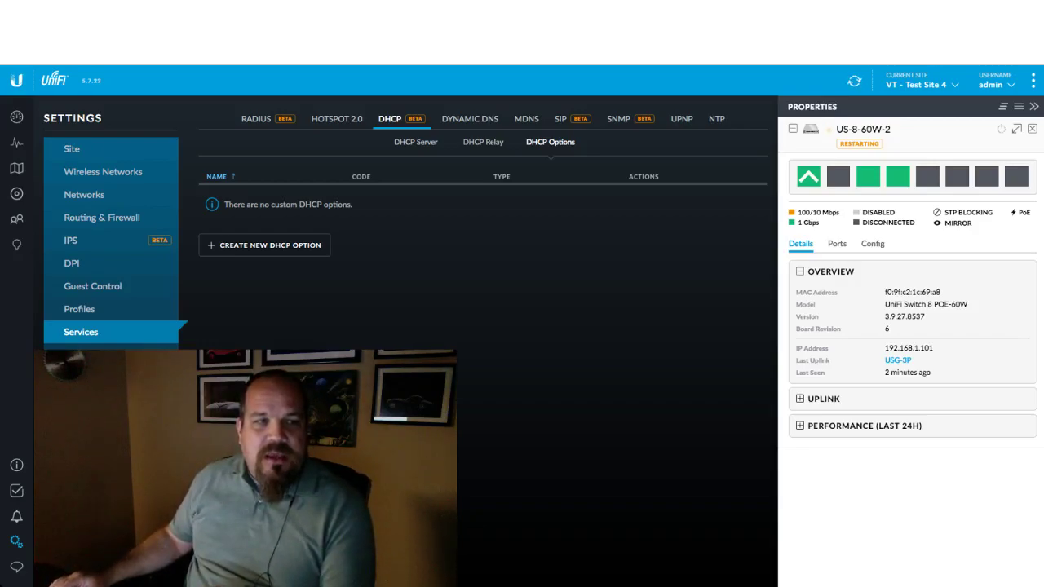
Step: Check the fixed IP addresses of the switch and wired client in the device list, connected clients, and all configured clients
left_click(16, 193)
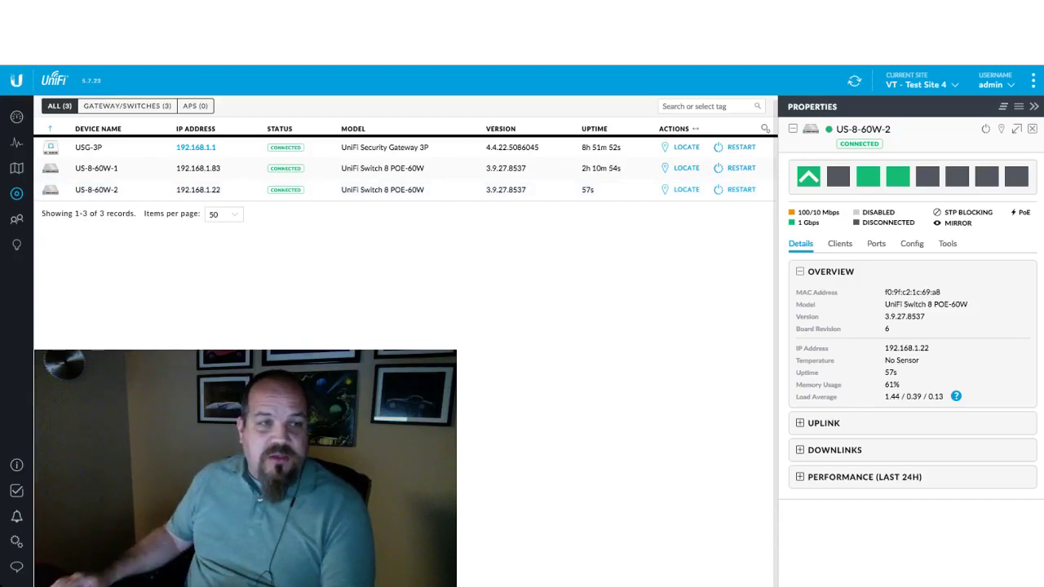
left_click(16, 219)
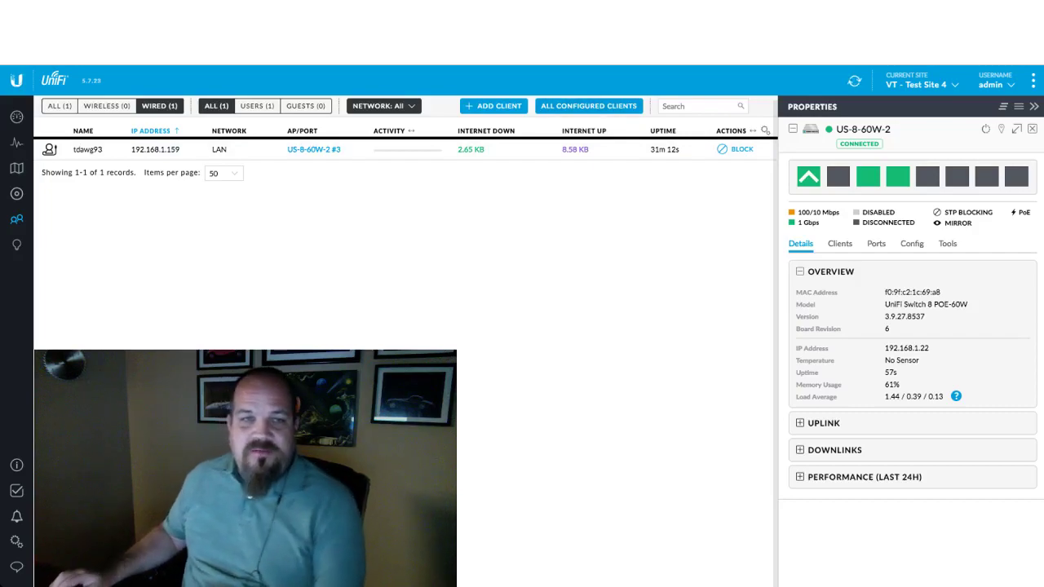
left_click(588, 106)
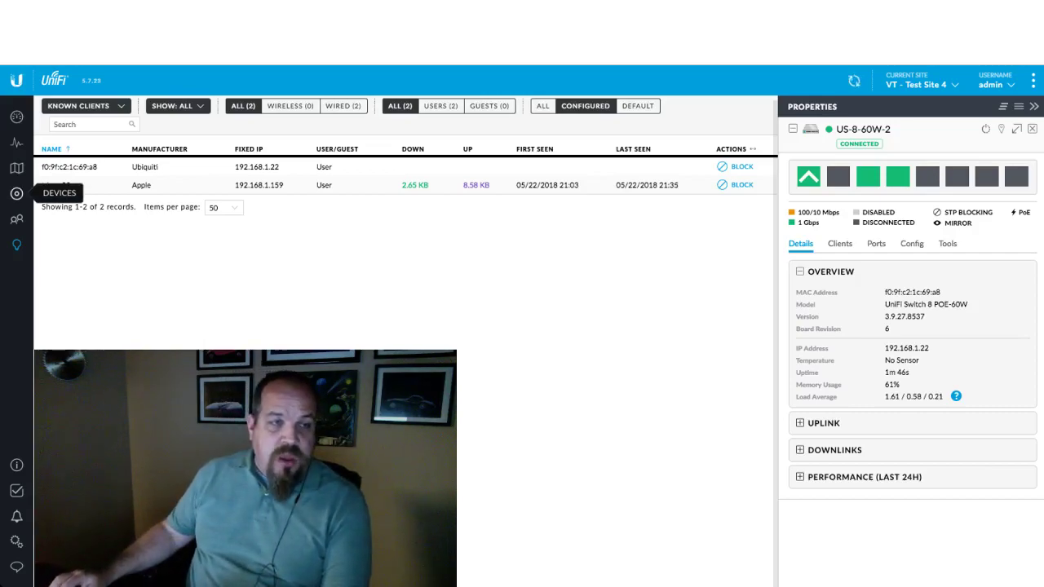
left_click(16, 194)
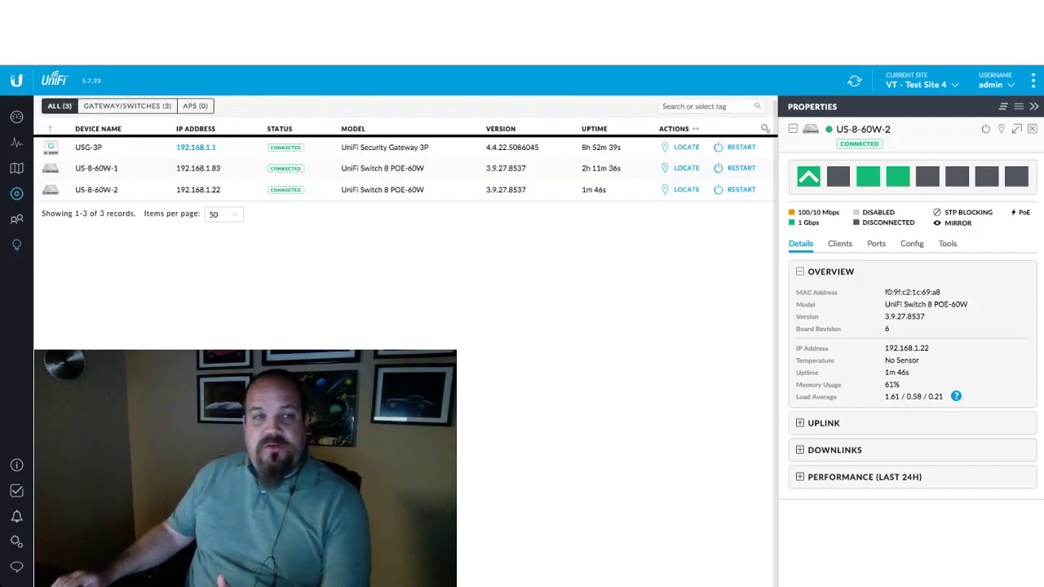